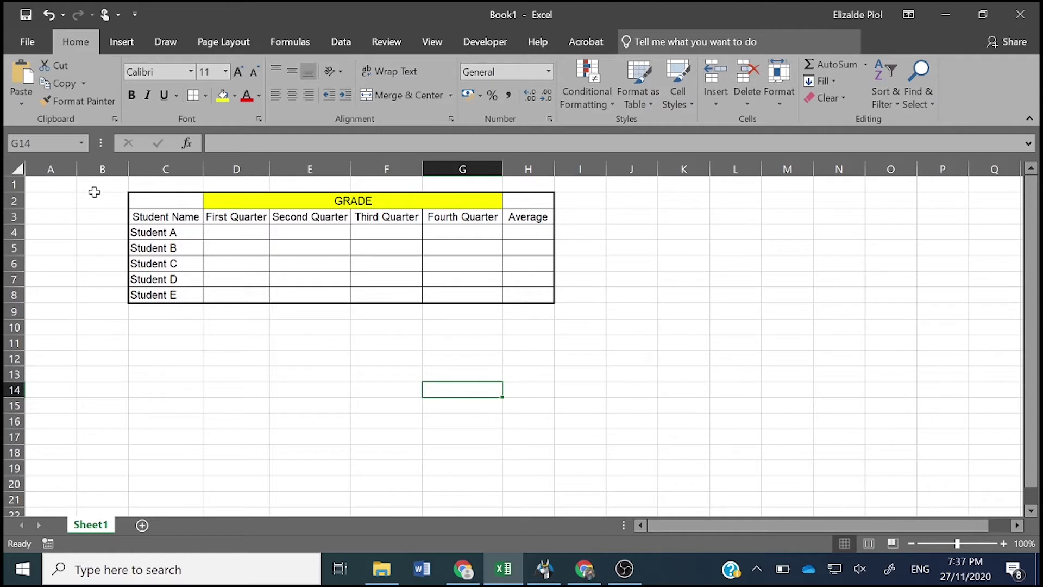
- Point out the four quarter headings, trial-select the Average and grade cells, then clear the selection
left_click(216, 220)
left_click(276, 221)
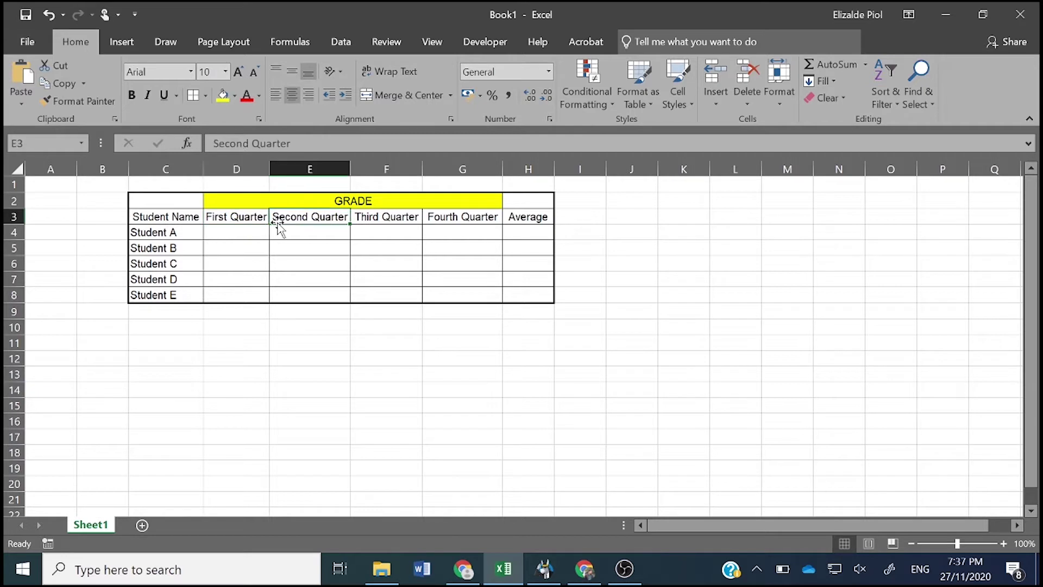
left_click(389, 216)
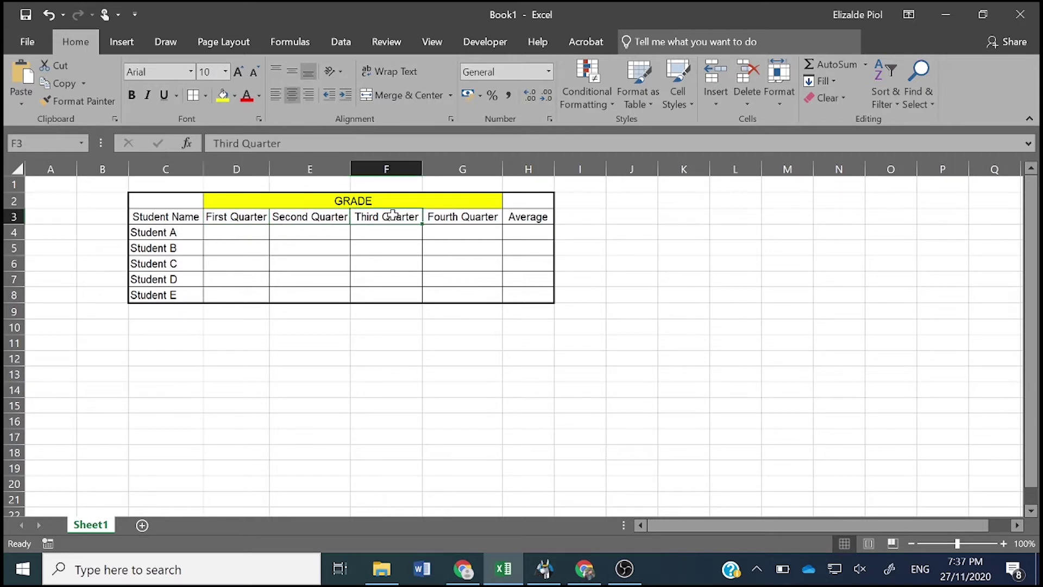
left_click(471, 216)
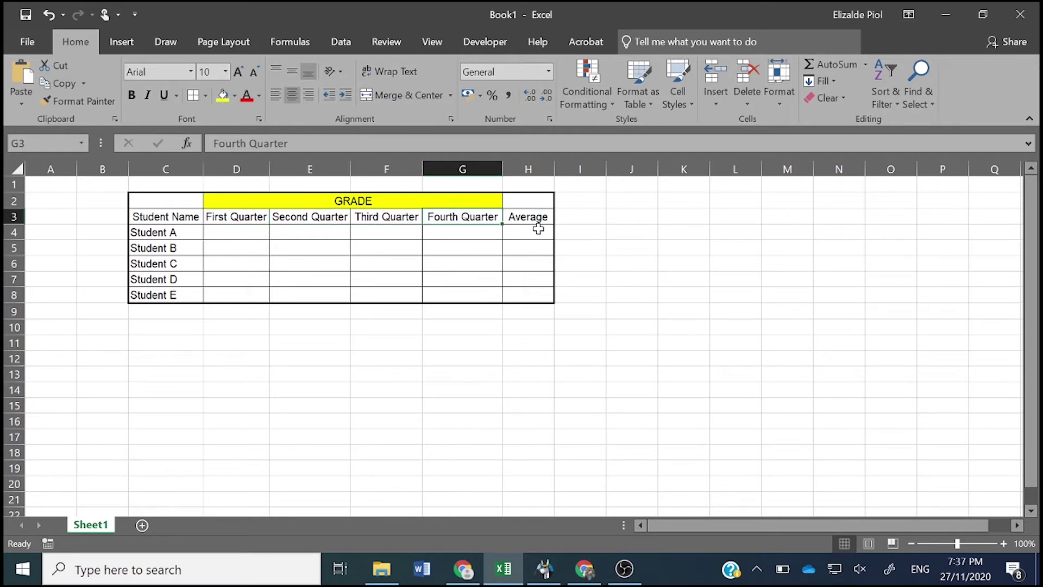
left_click_drag(534, 233, 533, 290)
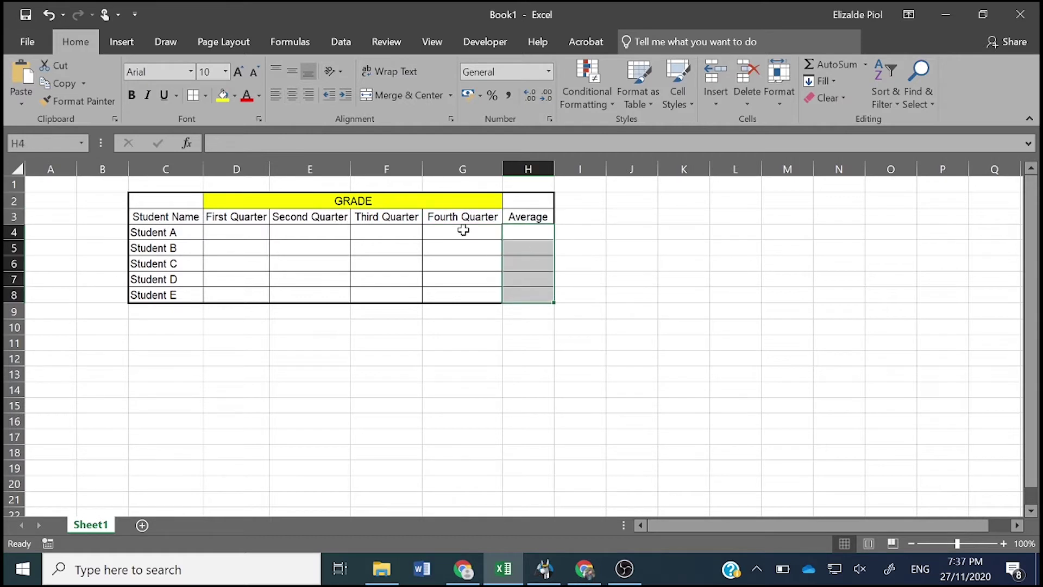
left_click_drag(463, 230, 245, 290)
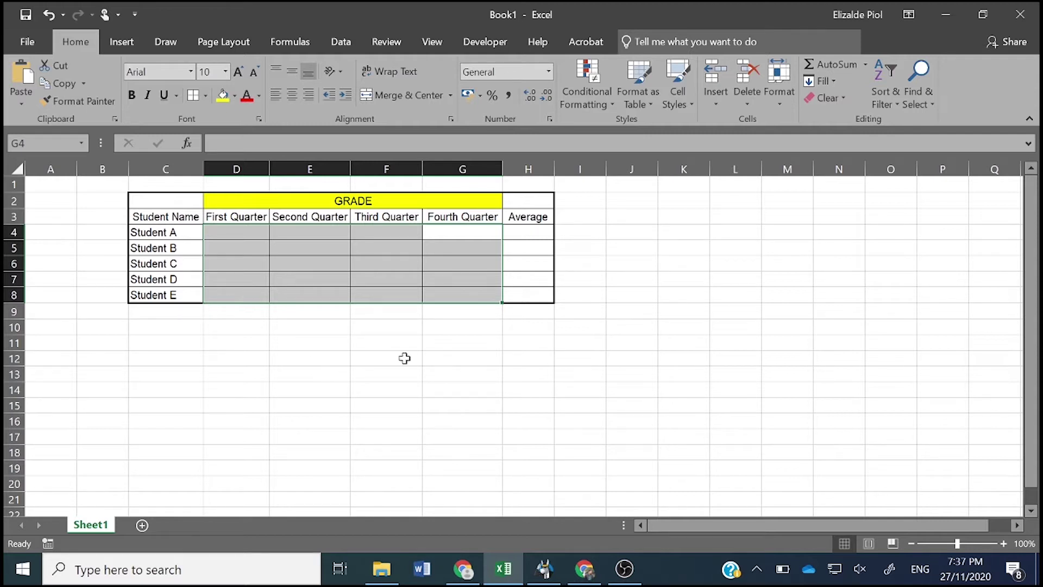
left_click(436, 357)
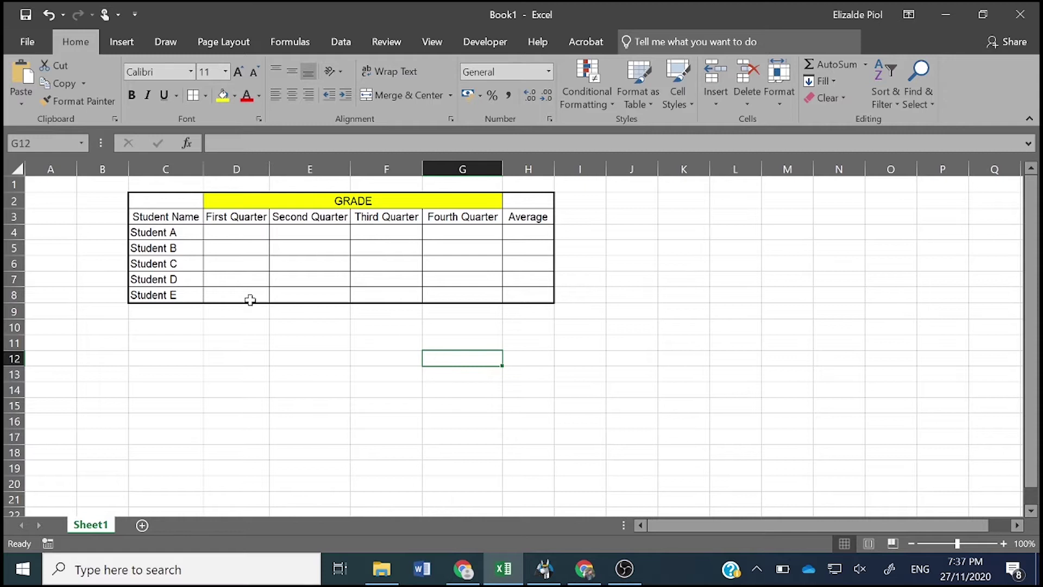
- Review the Student Name, GRADE and quarter headings, then select the student name column C3:C8
left_click(147, 216)
left_click(165, 203)
left_click(239, 202)
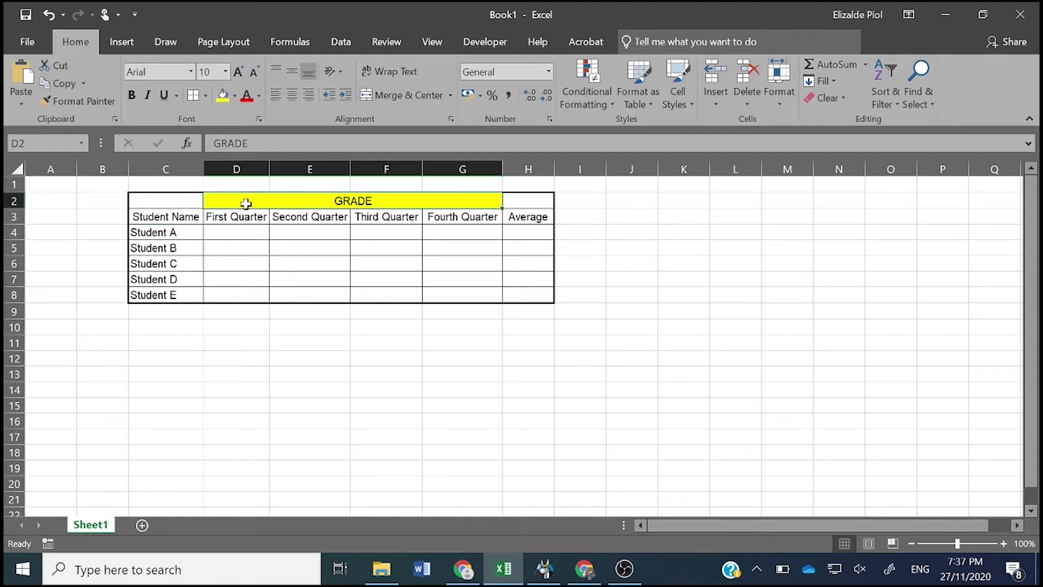
left_click(390, 219)
left_click(340, 215)
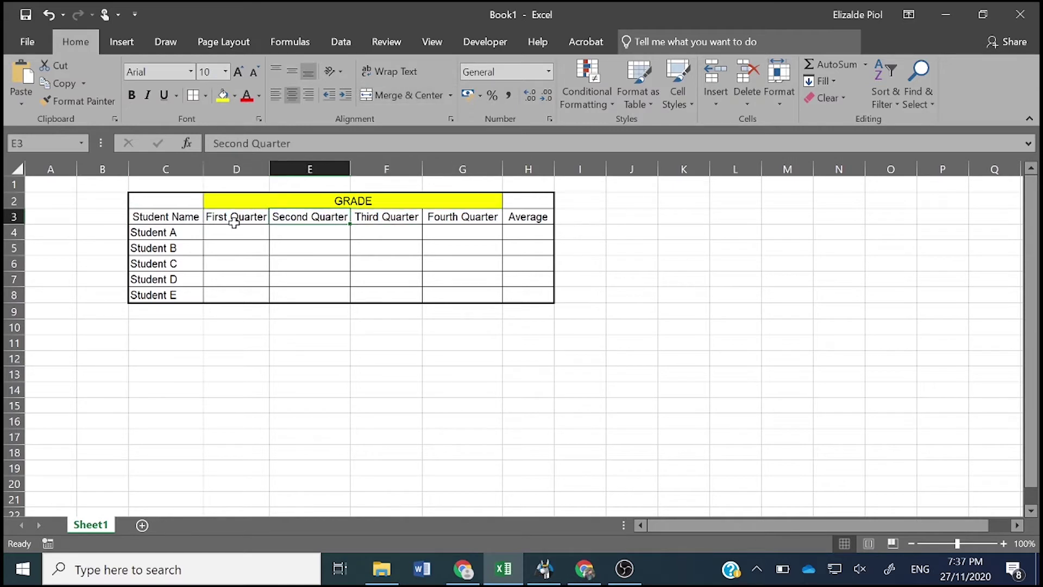
left_click(236, 218)
left_click(282, 214)
left_click(181, 219)
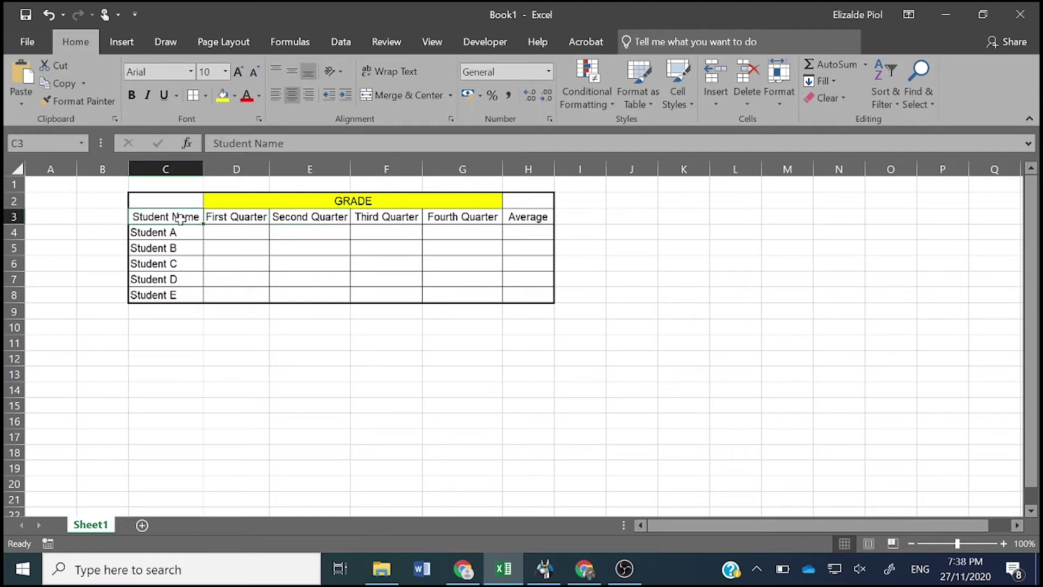
left_click_drag(181, 218, 176, 302)
left_click(172, 245)
left_click(172, 280)
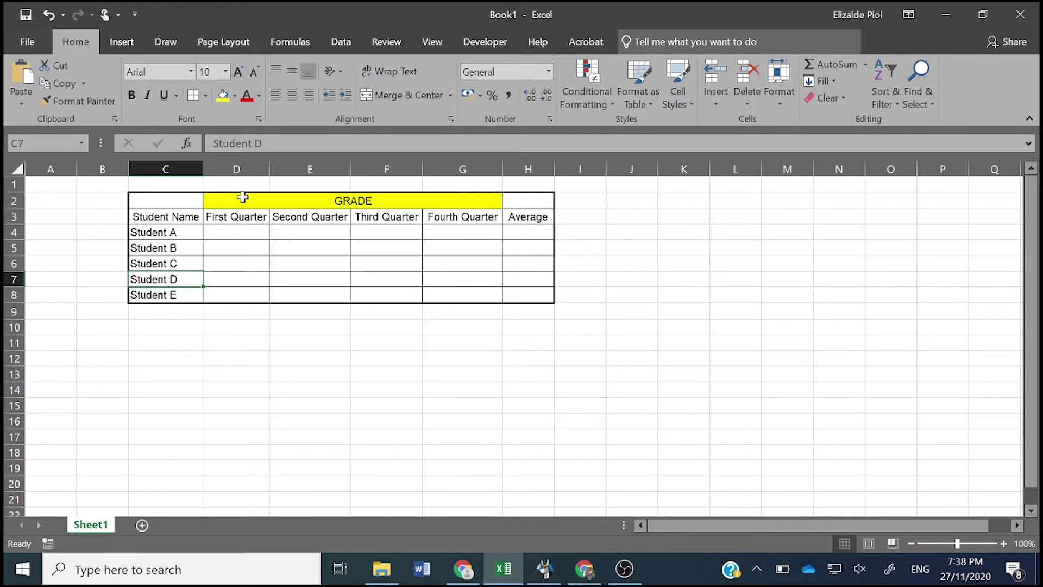
- Recheck the quarter headings and try selecting the grade cells and header rows D2:H3
left_click(223, 216)
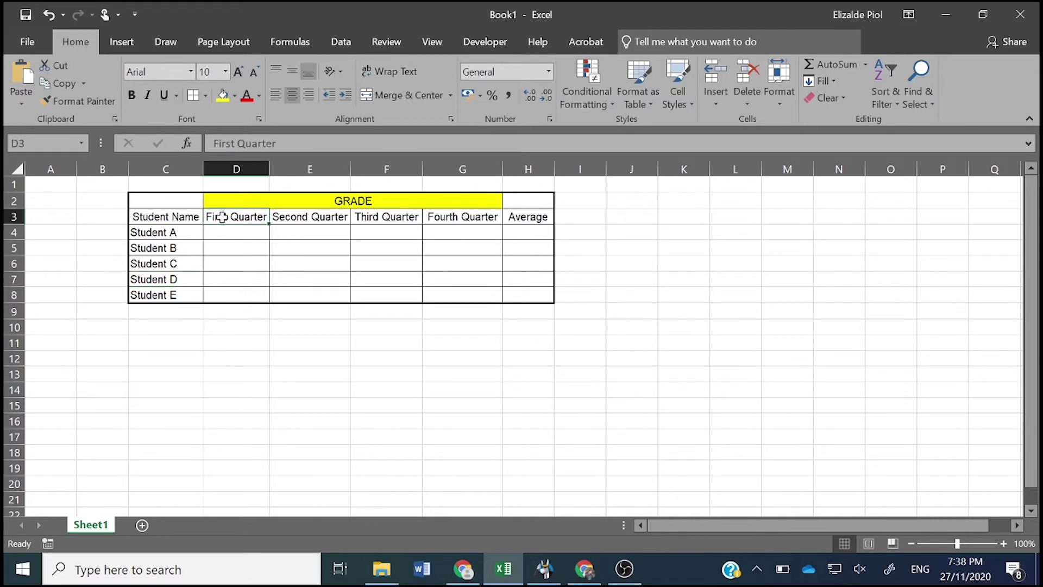
left_click(293, 218)
left_click(257, 216)
left_click(297, 216)
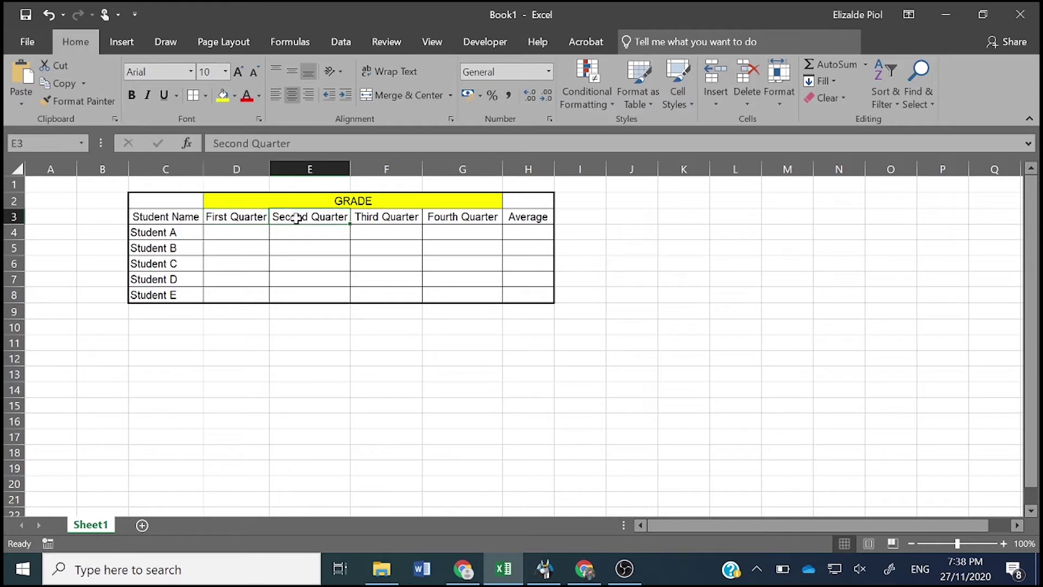
left_click(367, 217)
left_click(452, 217)
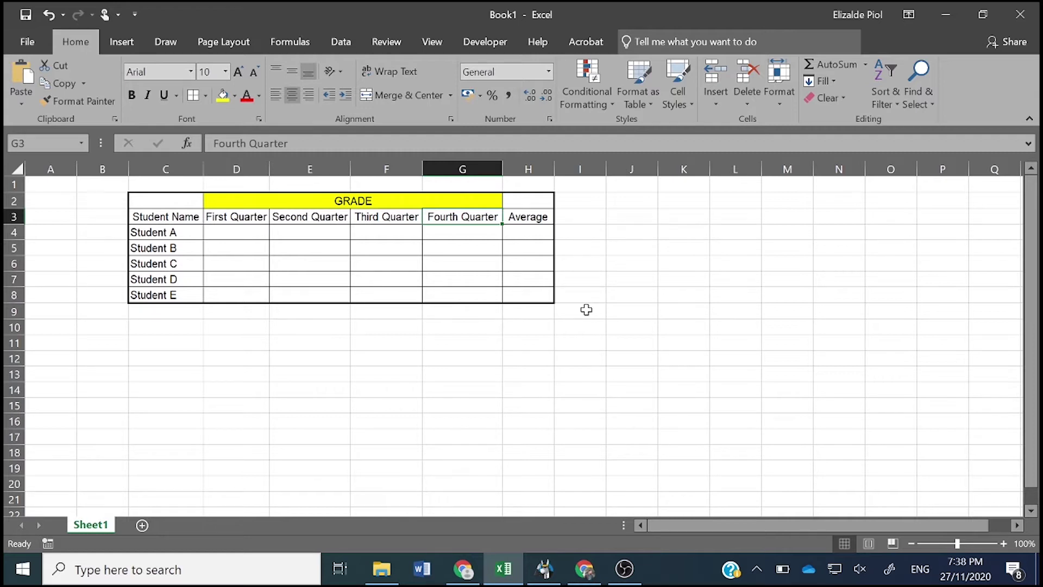
left_click_drag(231, 232, 457, 294)
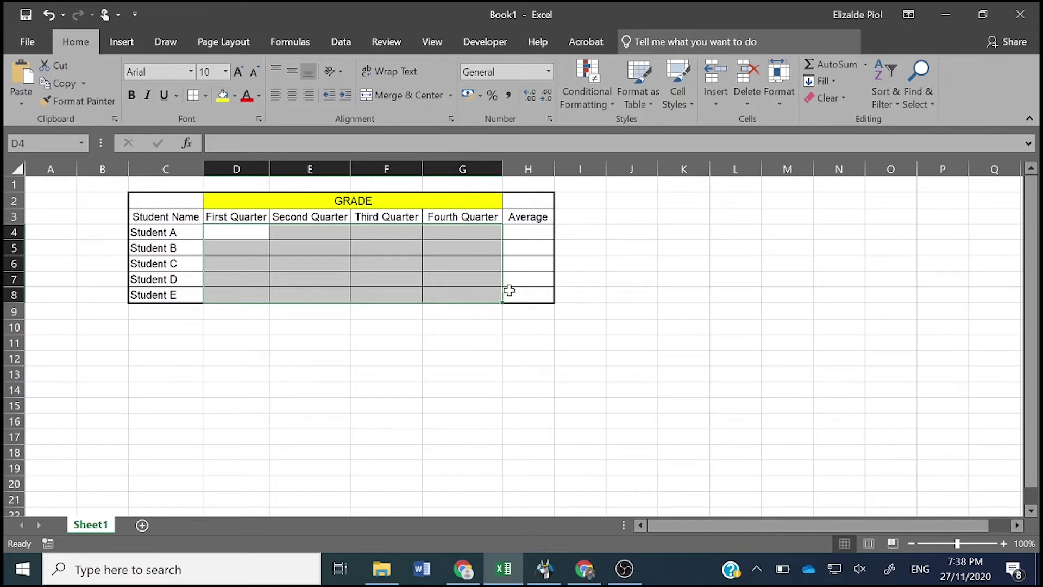
left_click_drag(539, 195, 174, 294)
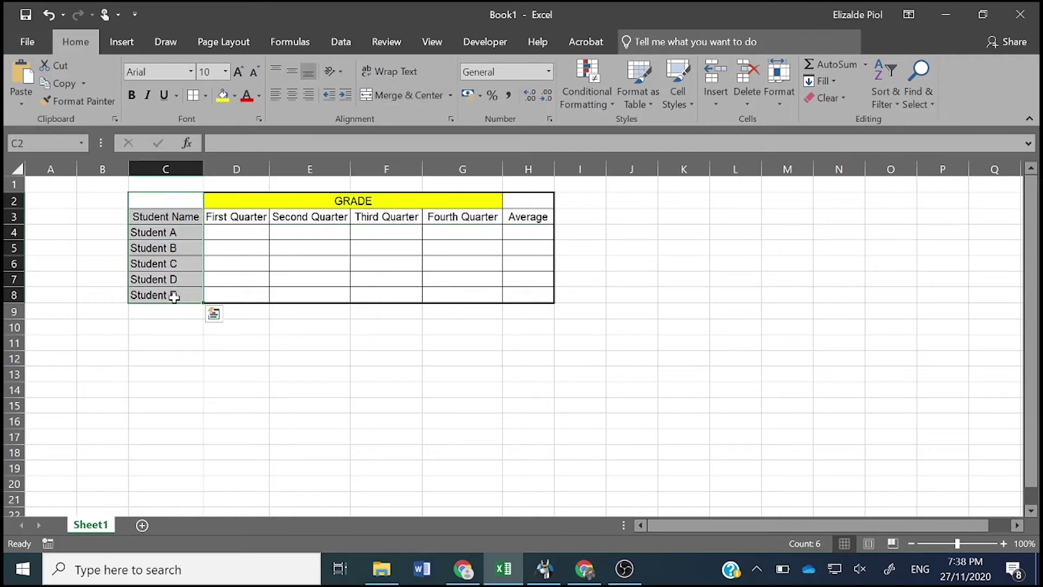
left_click(174, 295)
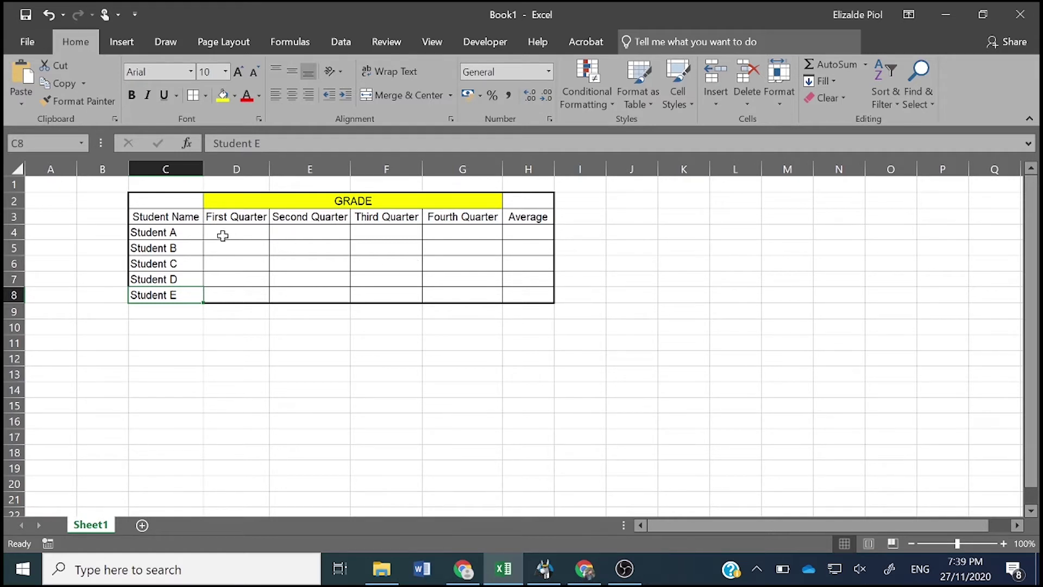
- Select the quarter grade range D4:G8 across all four quarters
left_click_drag(226, 233, 248, 293)
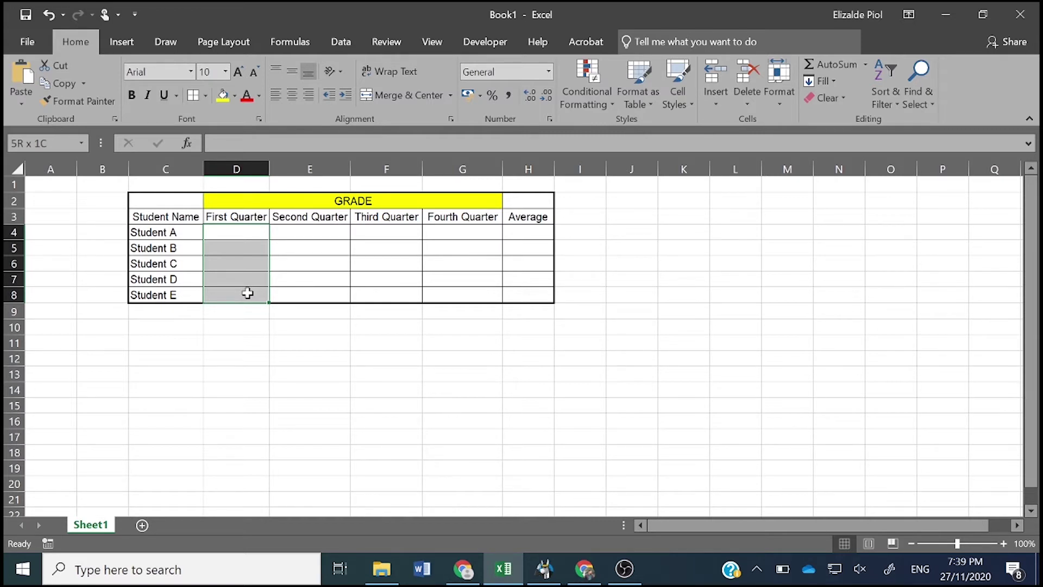
left_click_drag(248, 293, 456, 296)
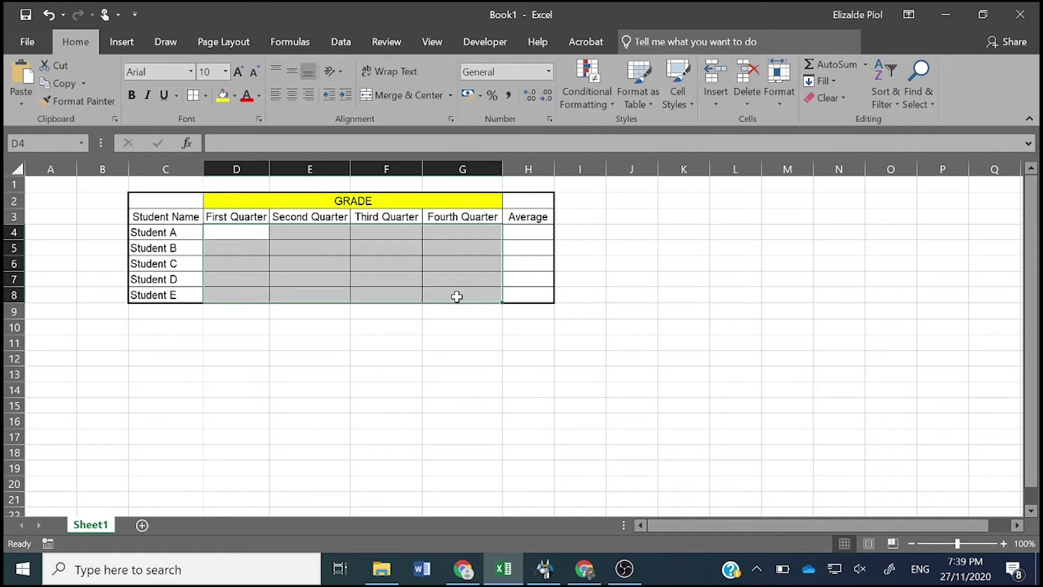
left_click(223, 232)
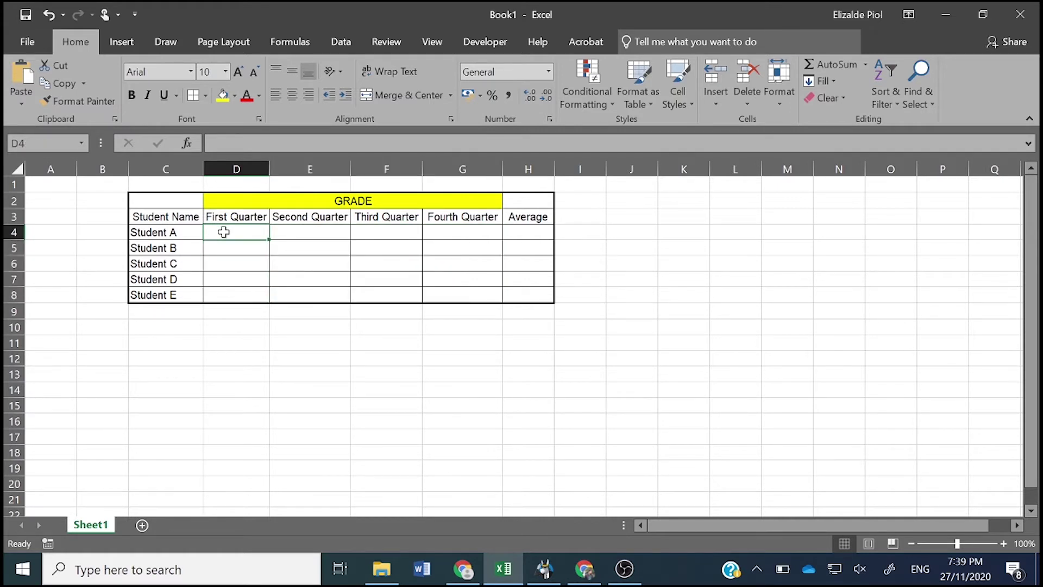
left_click_drag(223, 231, 434, 292)
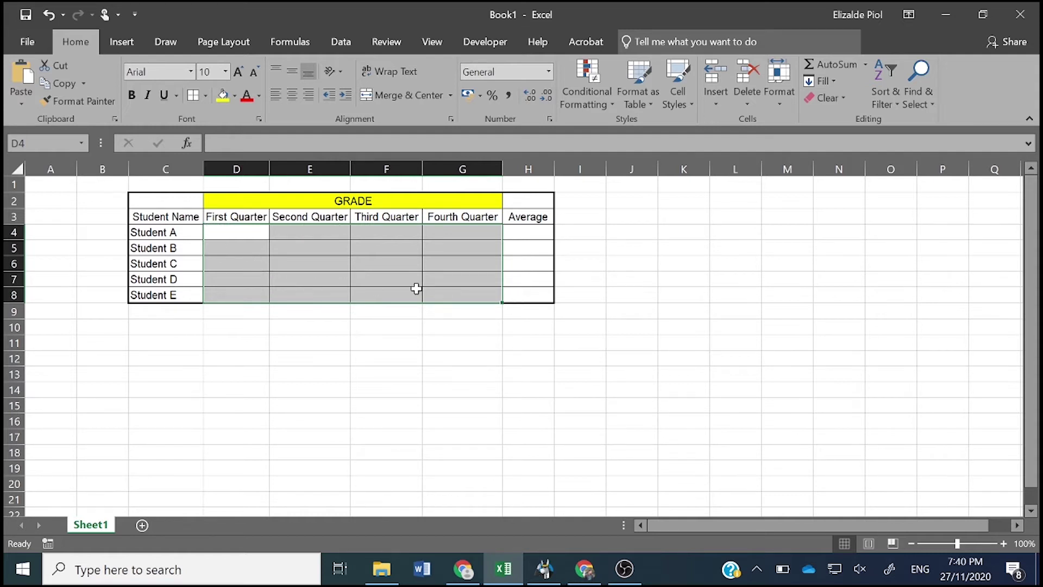
- Turn off the Locked option in Format Cells > Protection for grade cells D4:G8
right_click(451, 264)
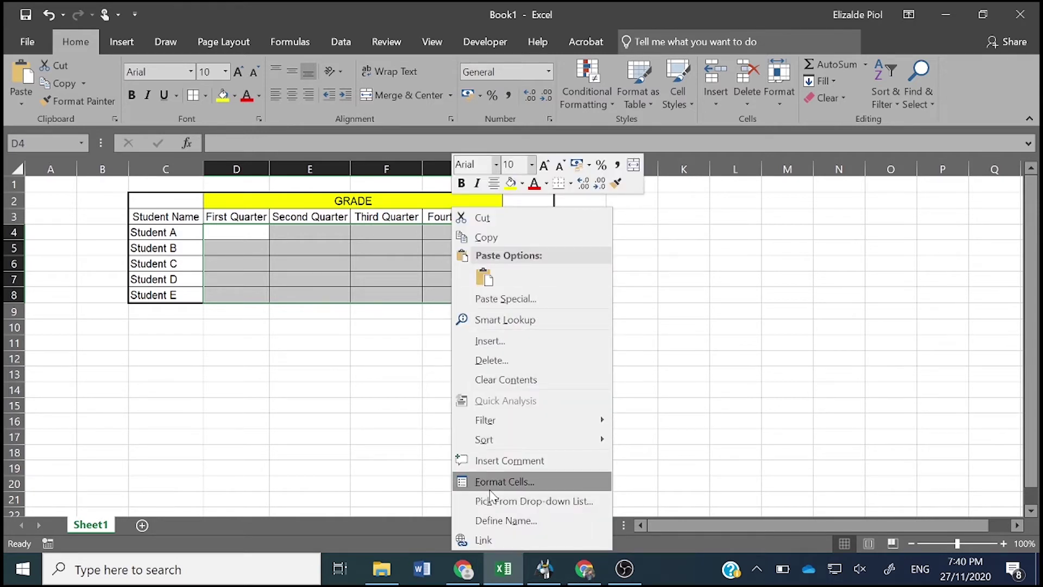
left_click(490, 491)
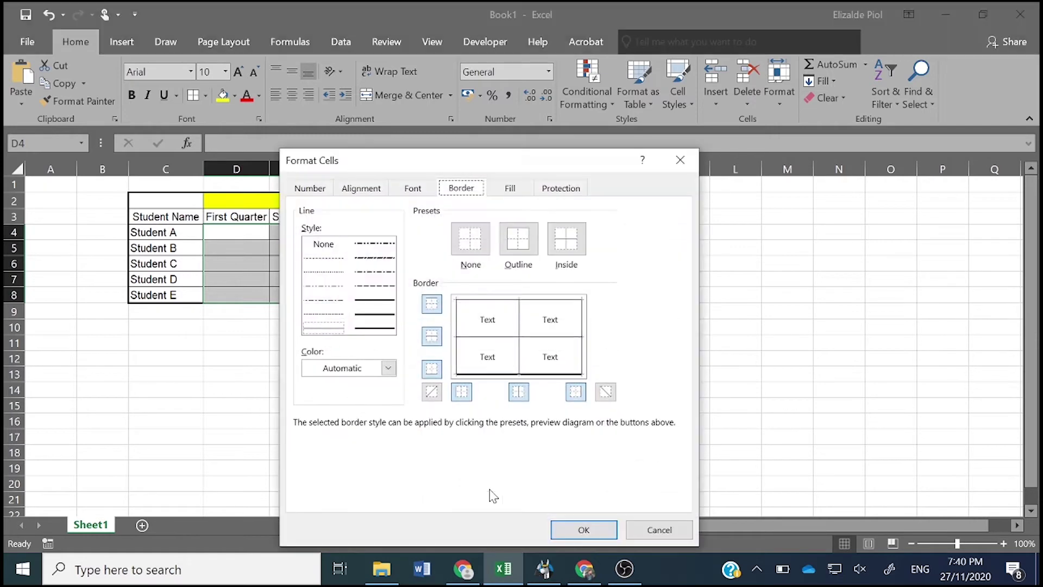
left_click(316, 197)
left_click(356, 191)
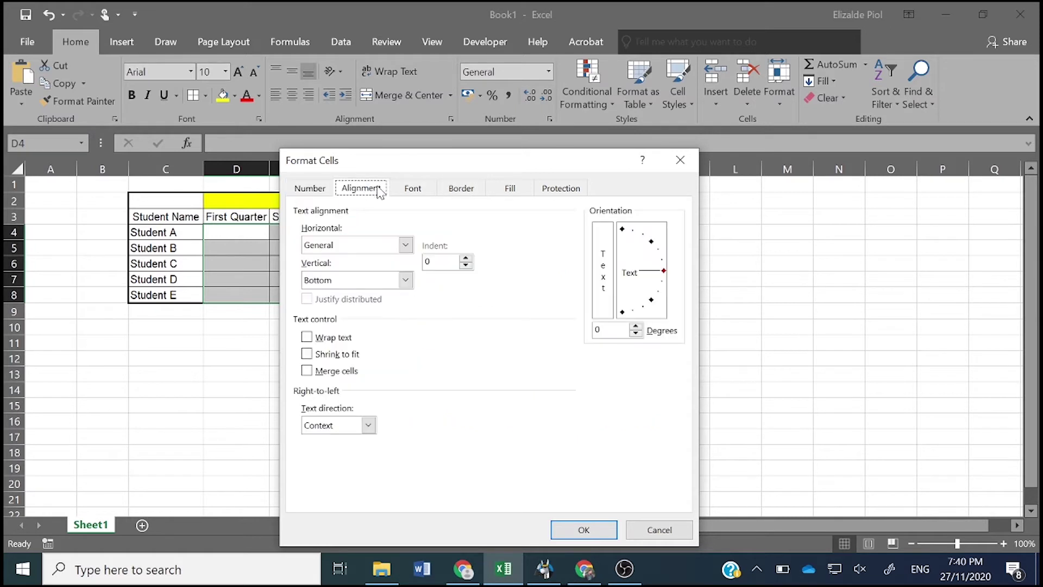
left_click(408, 191)
left_click(461, 189)
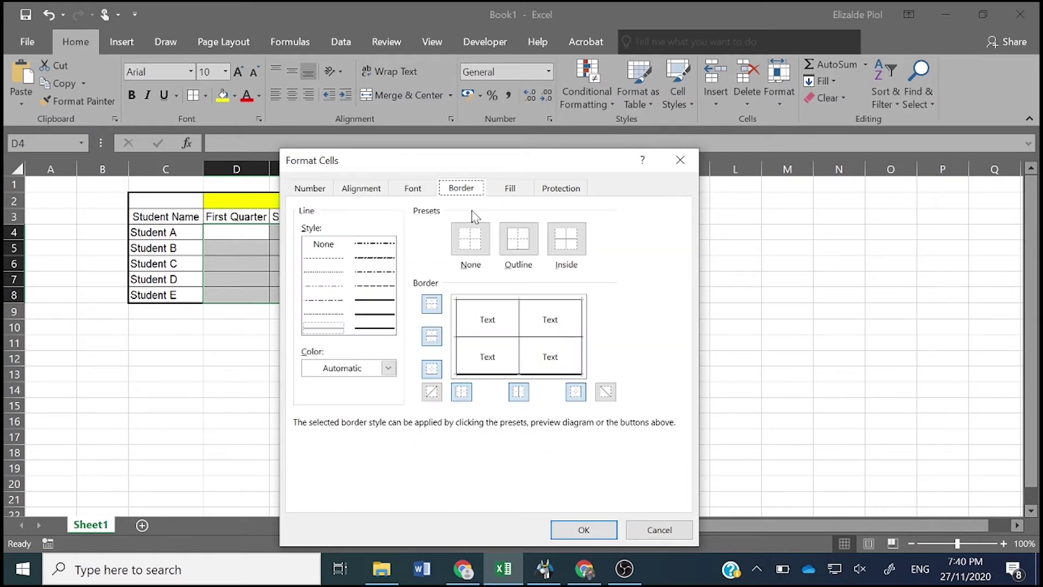
left_click(508, 190)
left_click(547, 191)
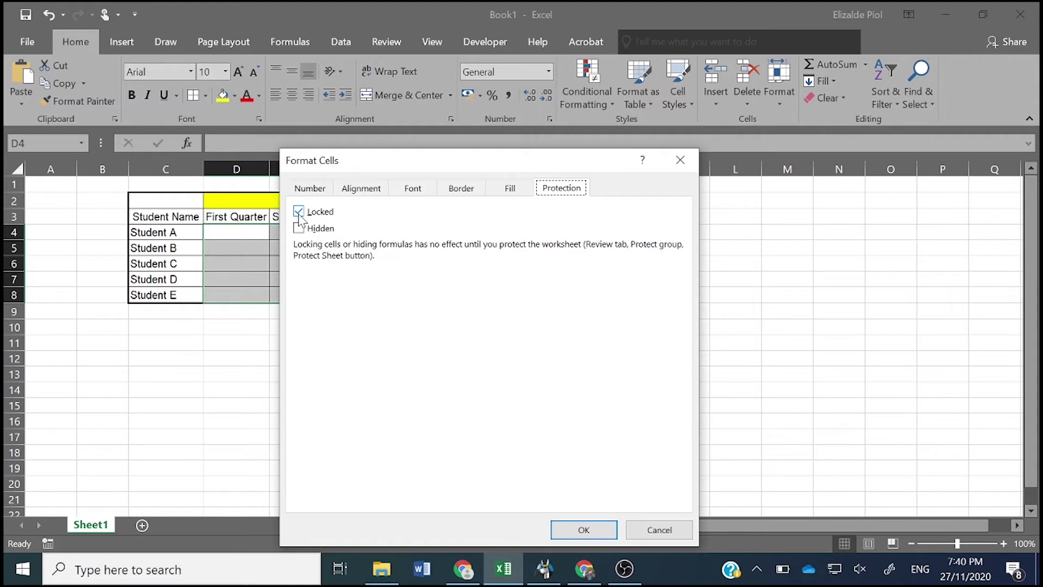
left_click(299, 212)
left_click(569, 538)
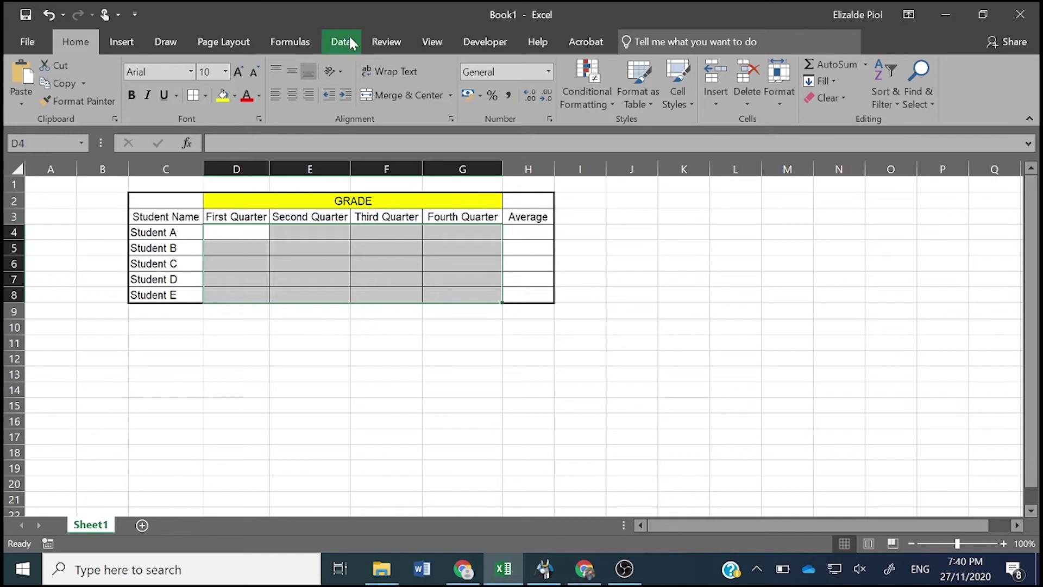
- Protect Sheet1 from the Review tab with a password, entering it twice to confirm
left_click(396, 43)
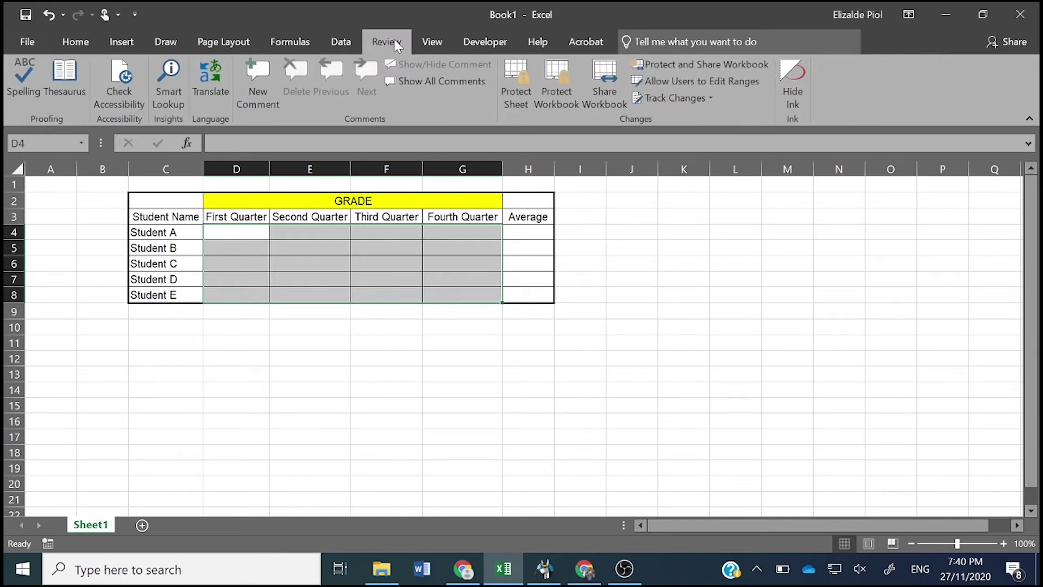
left_click(526, 105)
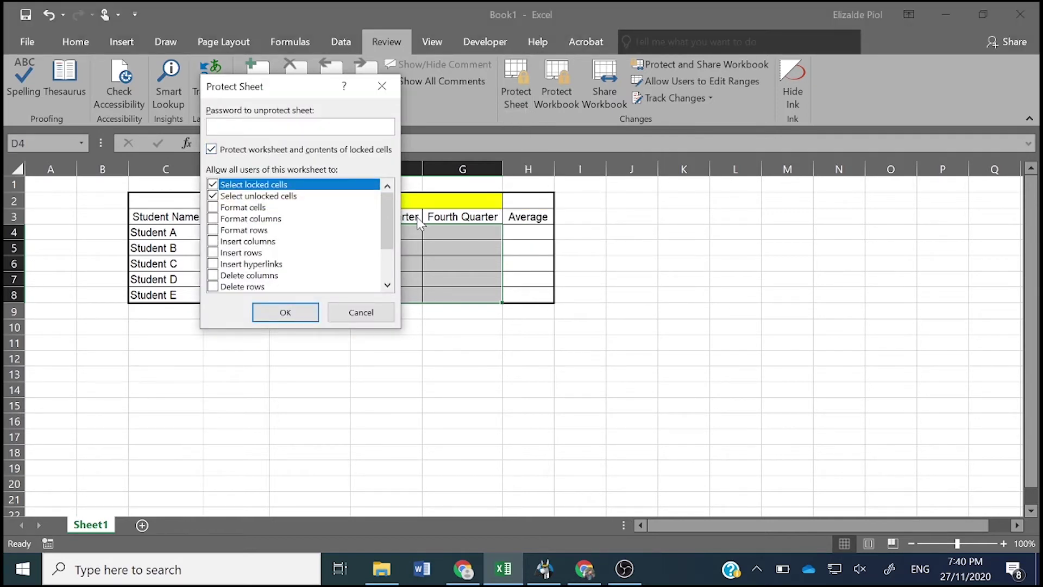
type("••••••••")
left_click(287, 320)
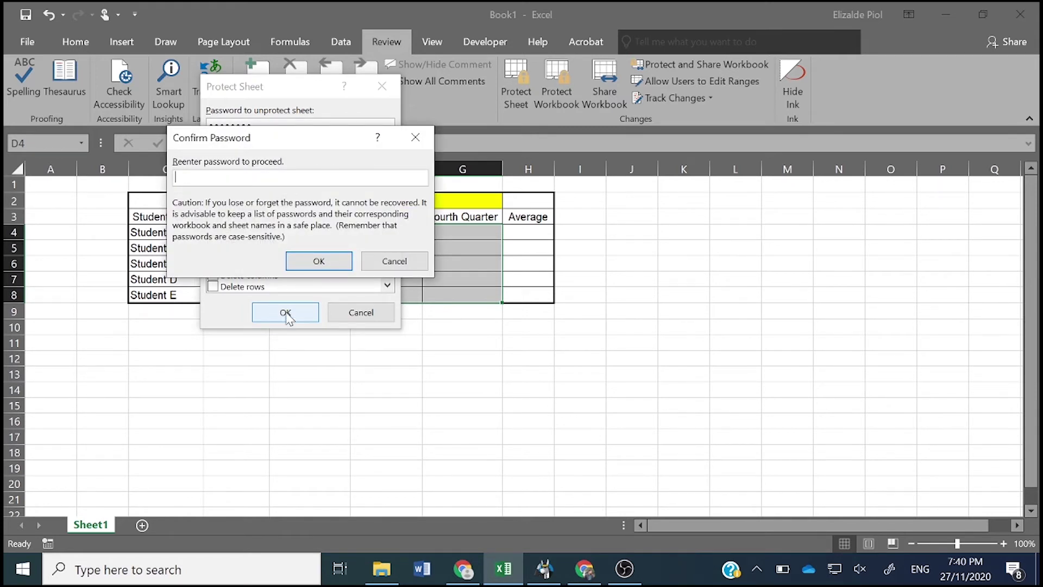
type("••••••••")
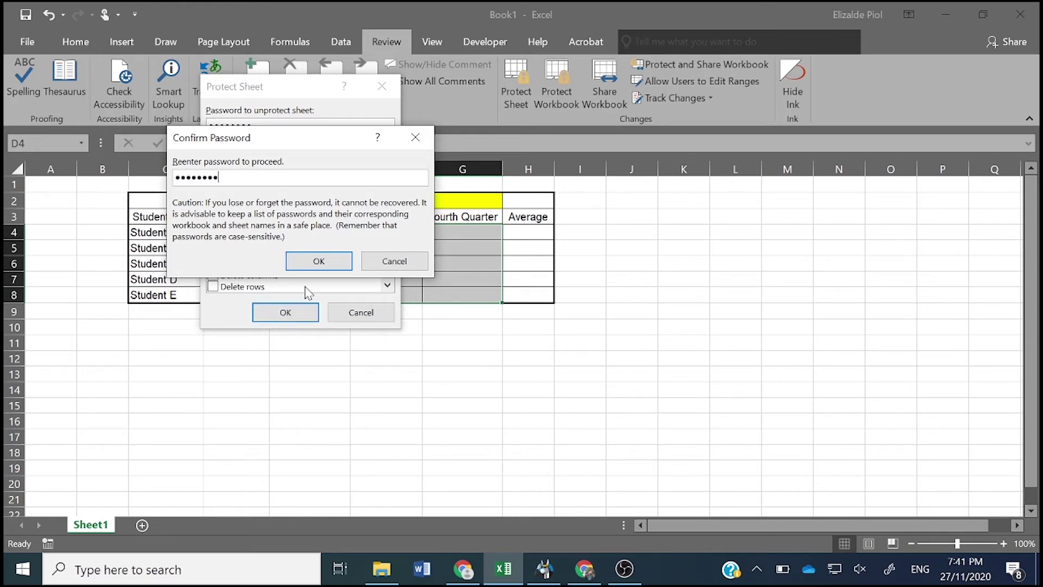
left_click(320, 261)
left_click(380, 373)
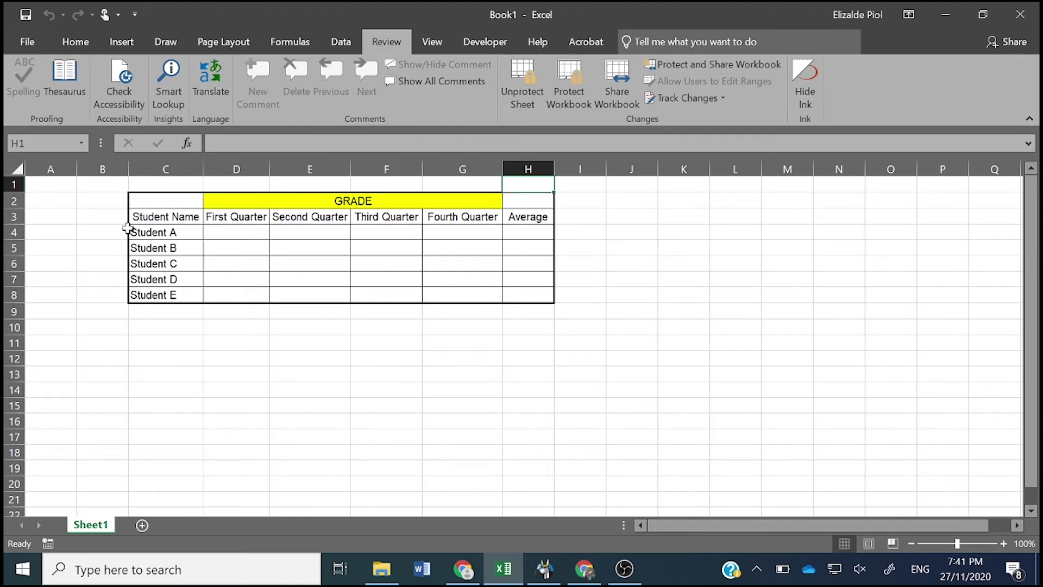
left_click_drag(144, 206, 523, 216)
left_click(158, 217)
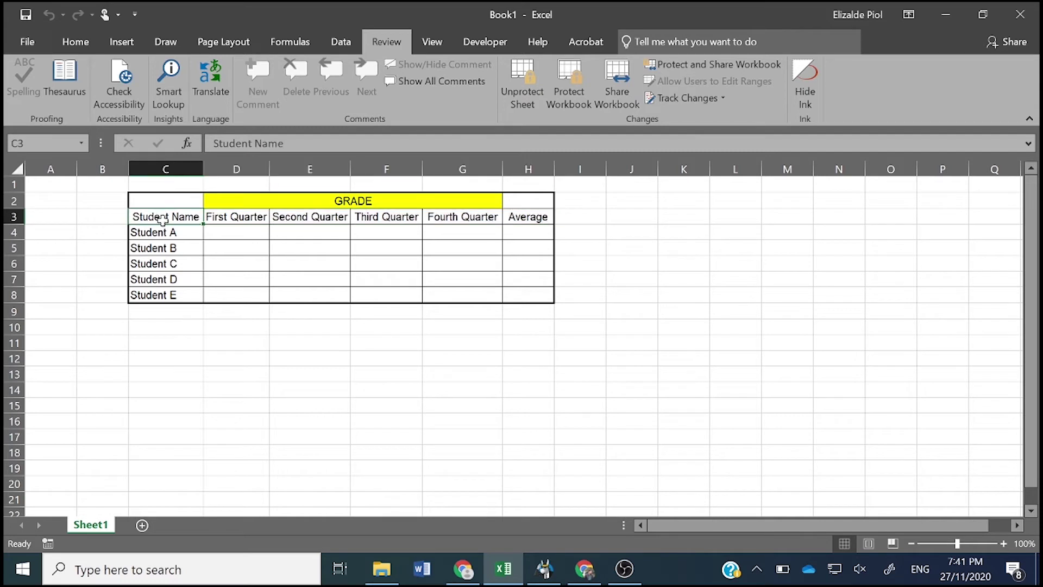
left_click(173, 247)
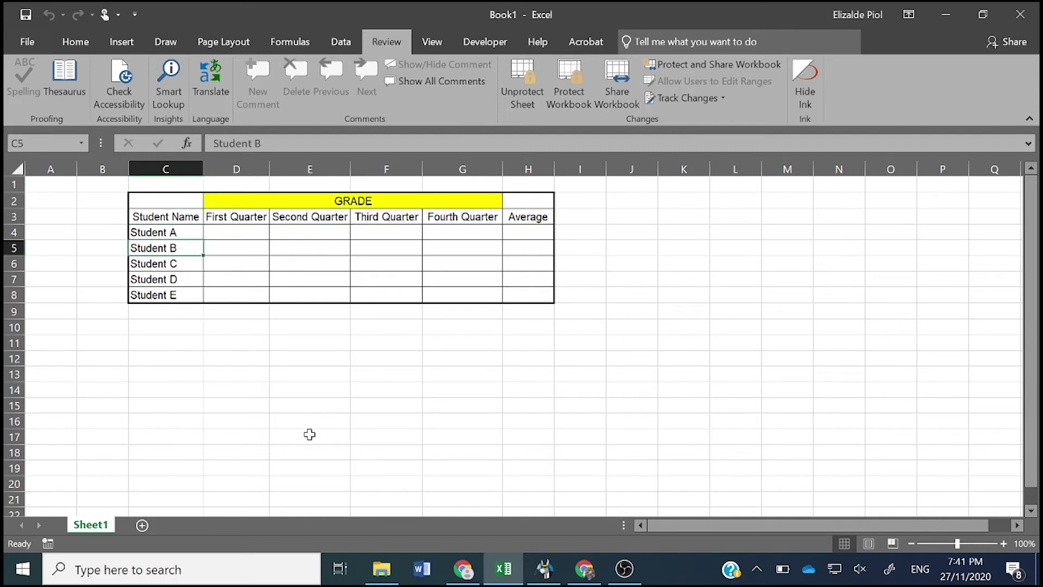
key("Up")
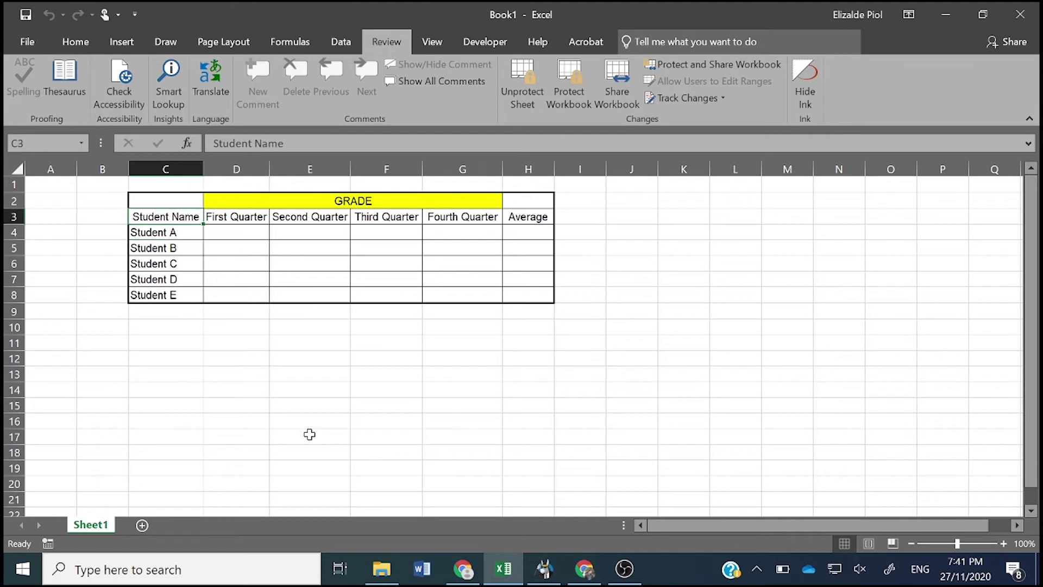
key("Delete")
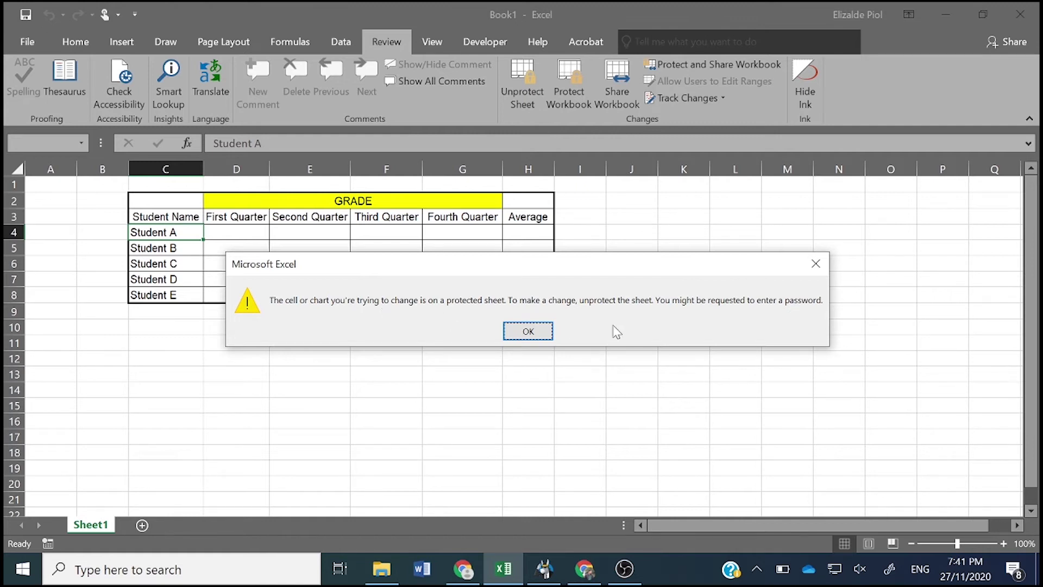
left_click(528, 331)
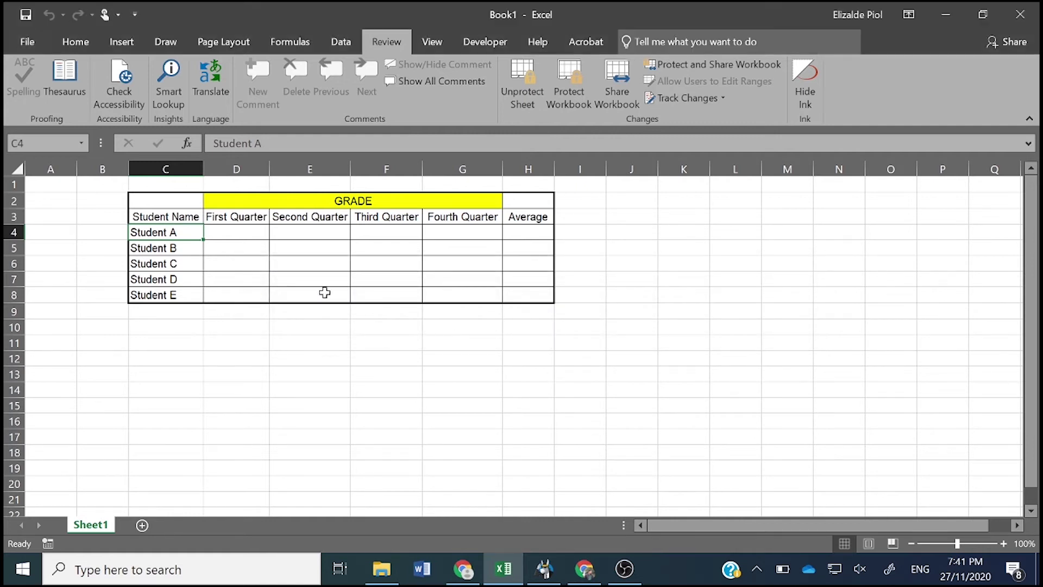
- Enter First Quarter grades 90, 89, 85, 90, 95 for Students A–E
left_click(245, 235)
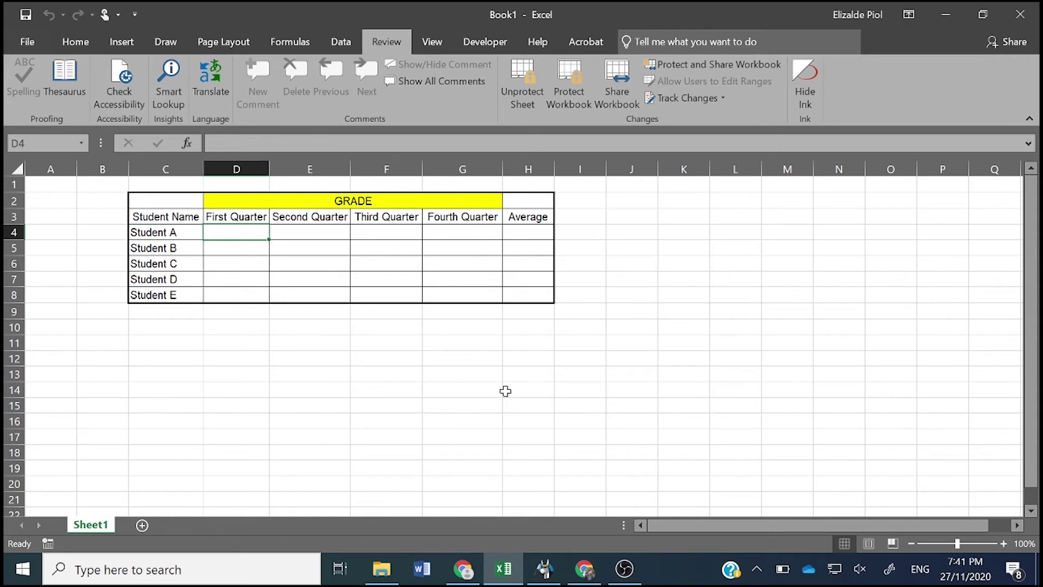
type("90")
key("Return")
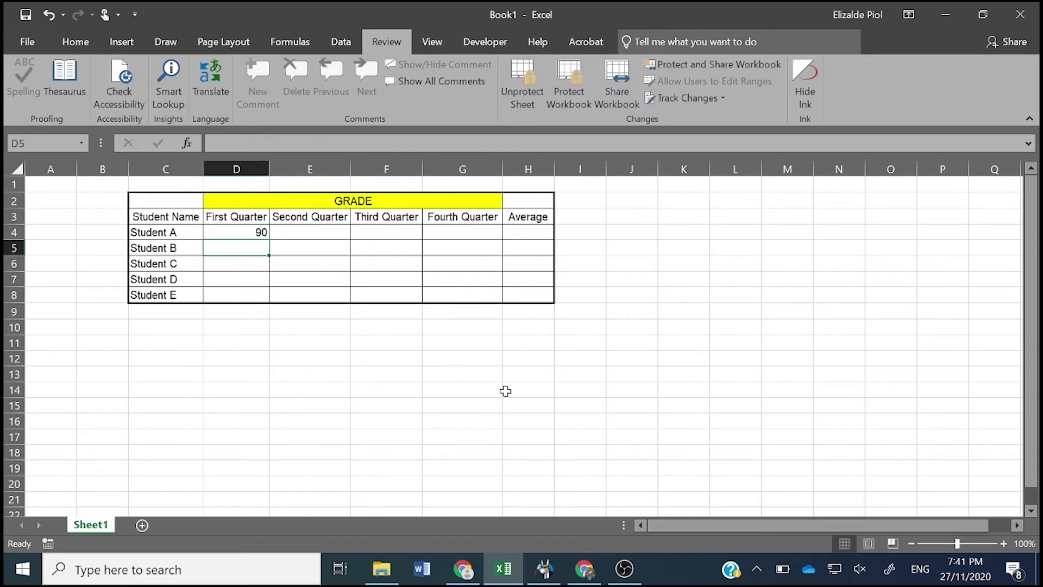
type("89")
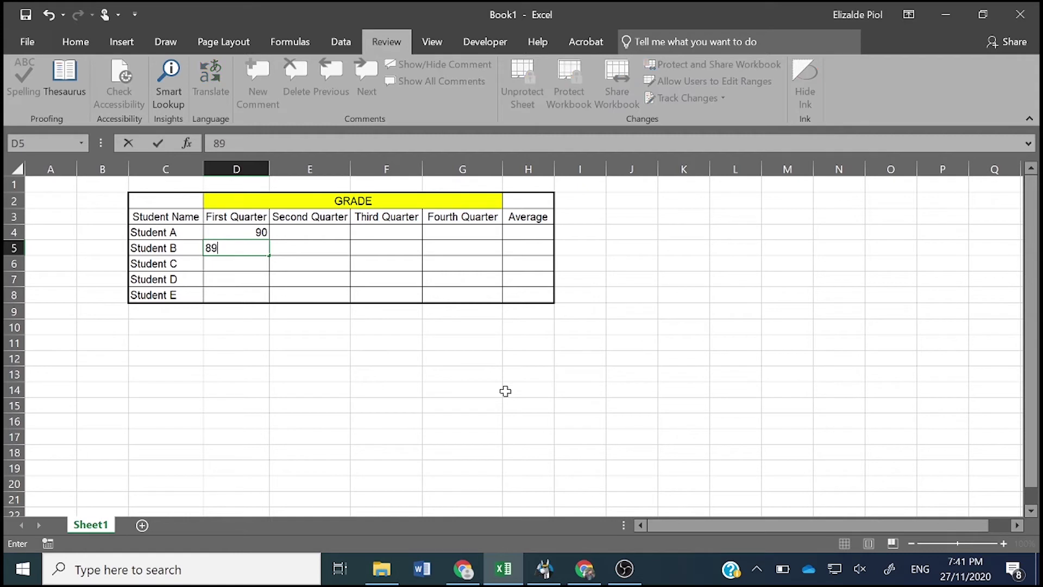
key("Return")
type("85")
key("Return")
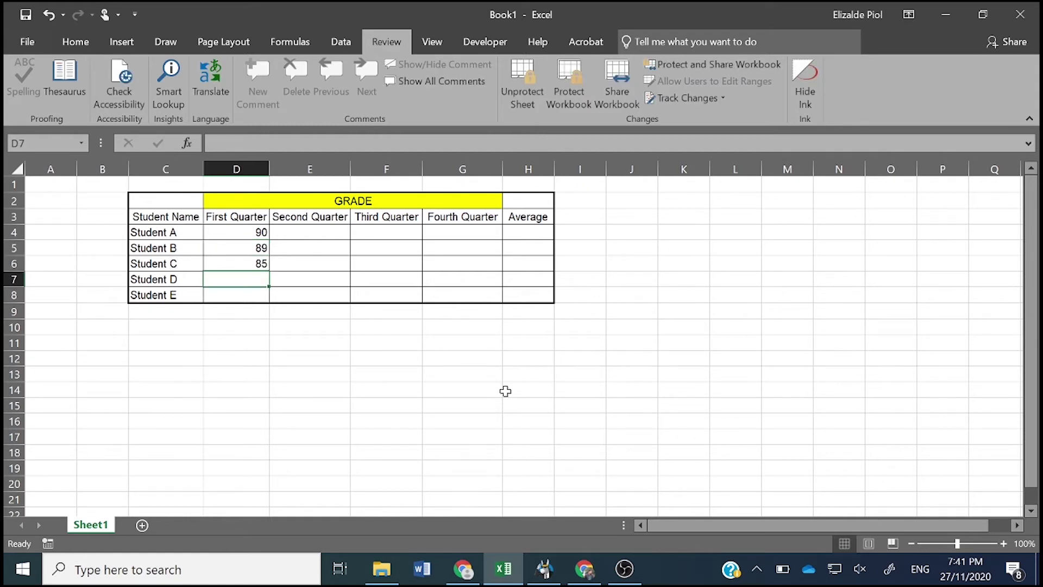
type("90")
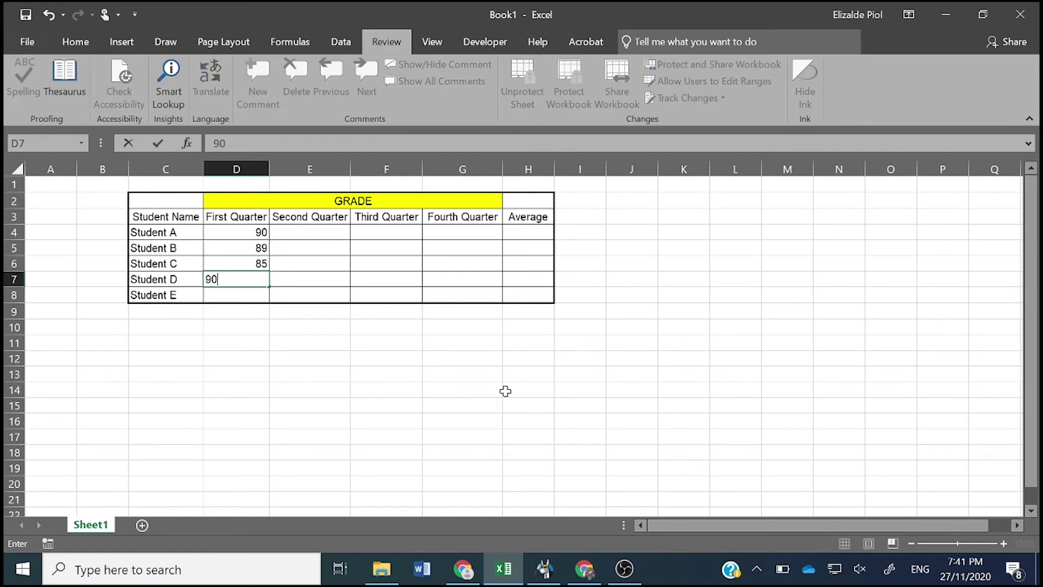
key("Return")
type("95")
key("Return")
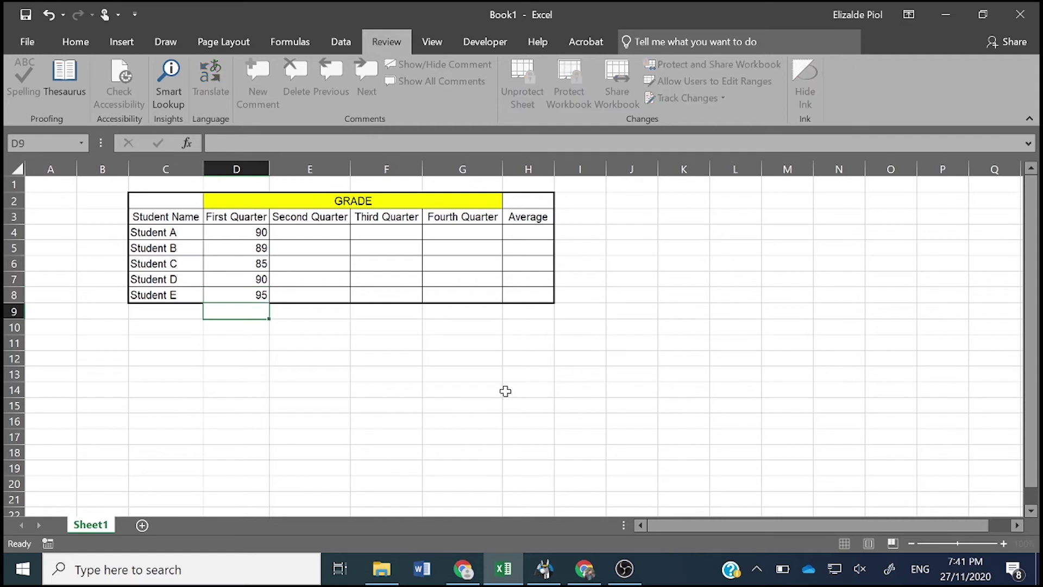
- Enter Second Quarter grades 90, 95, 87, 85, 85 for Students A–E
key("Right")
key("Up")
key("Up")
key("Up")
key("Up")
key("Up")
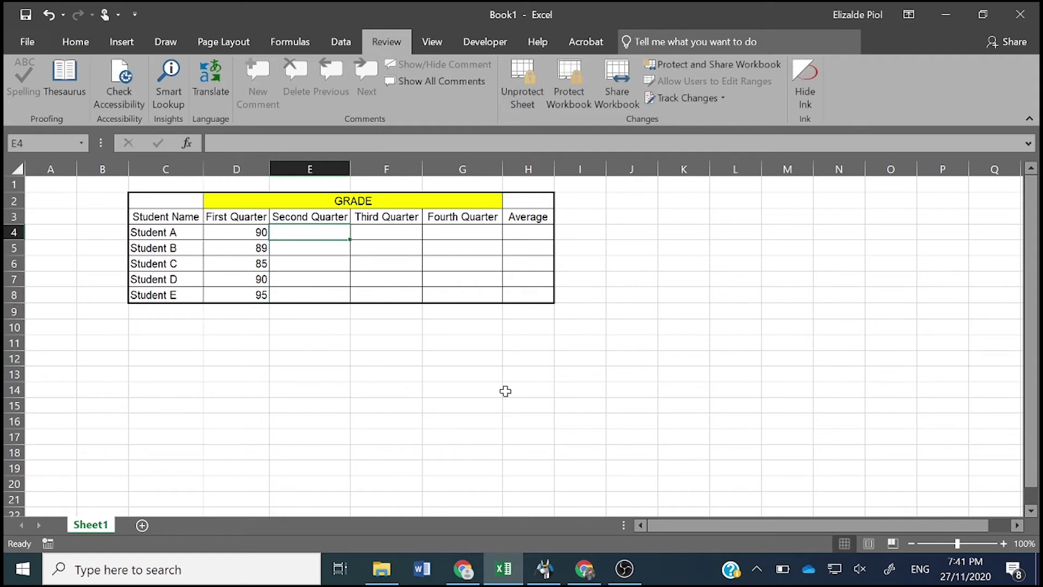
key("Left")
key("Right")
type("90")
key("Return")
type("95")
key("Return")
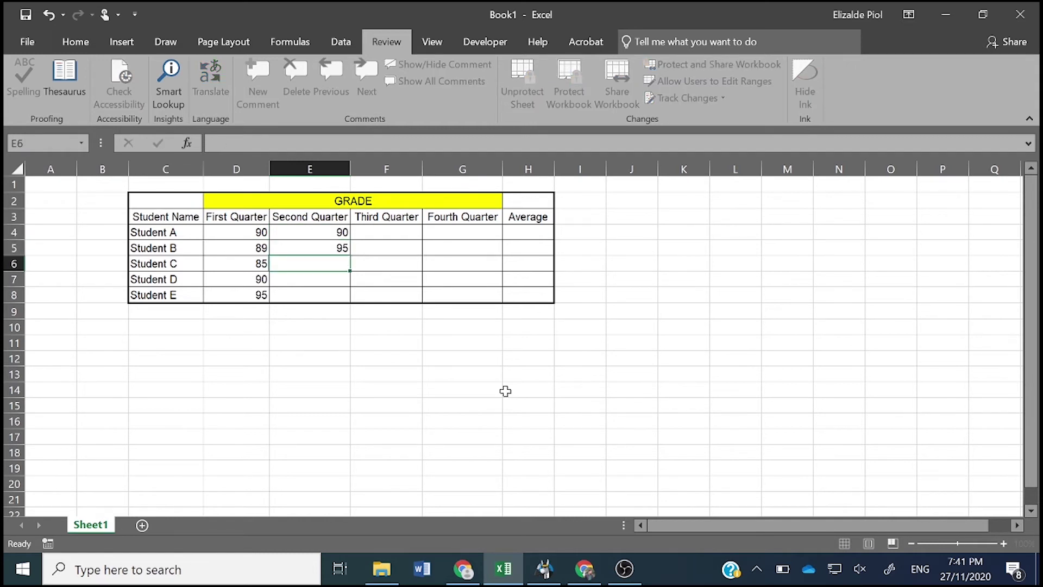
type("87")
key("Return")
type("\\")
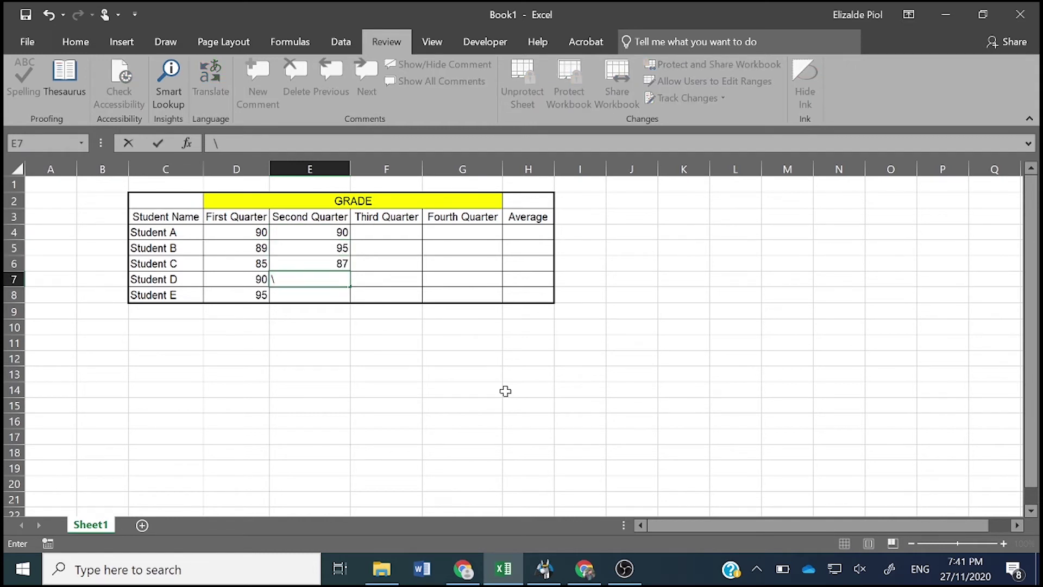
key("BackSpace")
type("85")
key("Return")
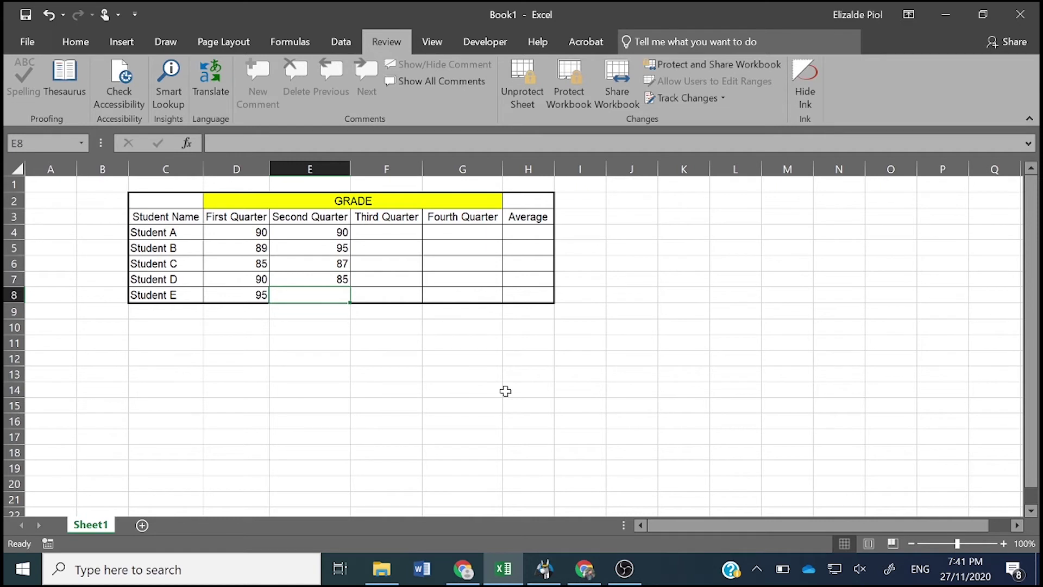
type("85")
key("Tab")
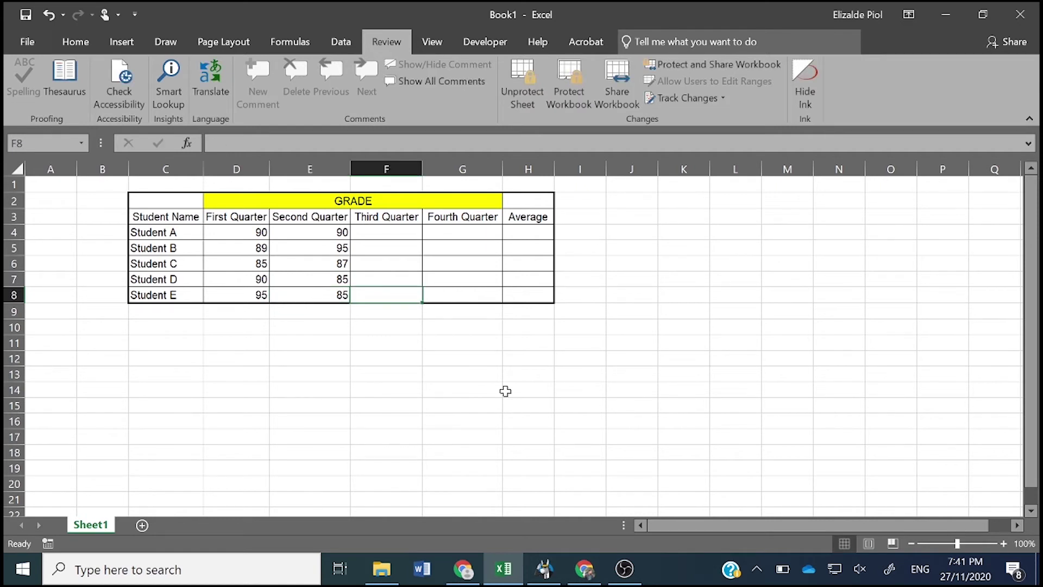
- Enter Third Quarter grades 89, 95, 88, 90, 90 for Students A–E
key("Up")
key("Up")
key("Up")
key("Up")
type("89")
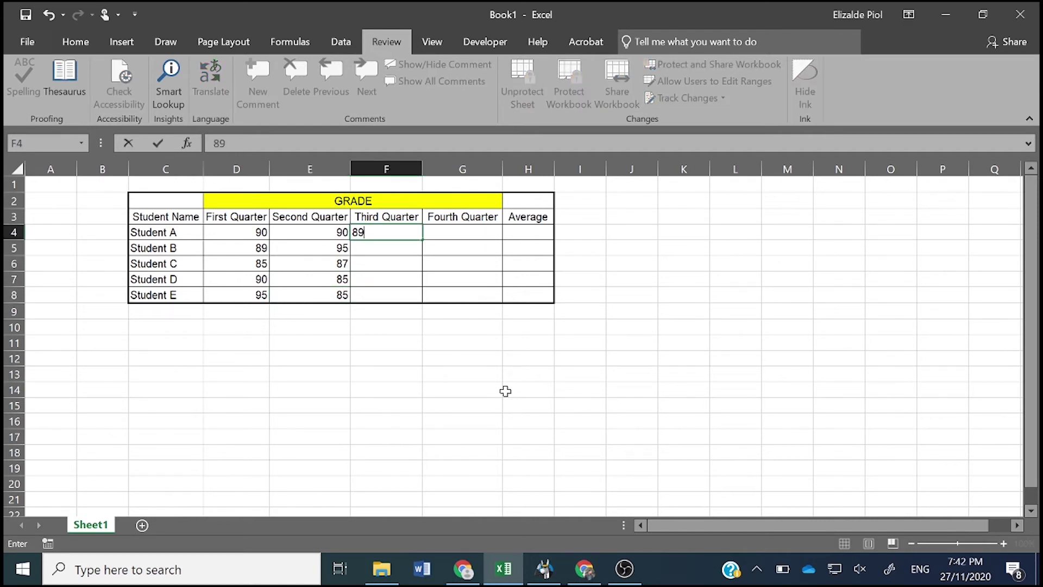
key("Return")
key("Up")
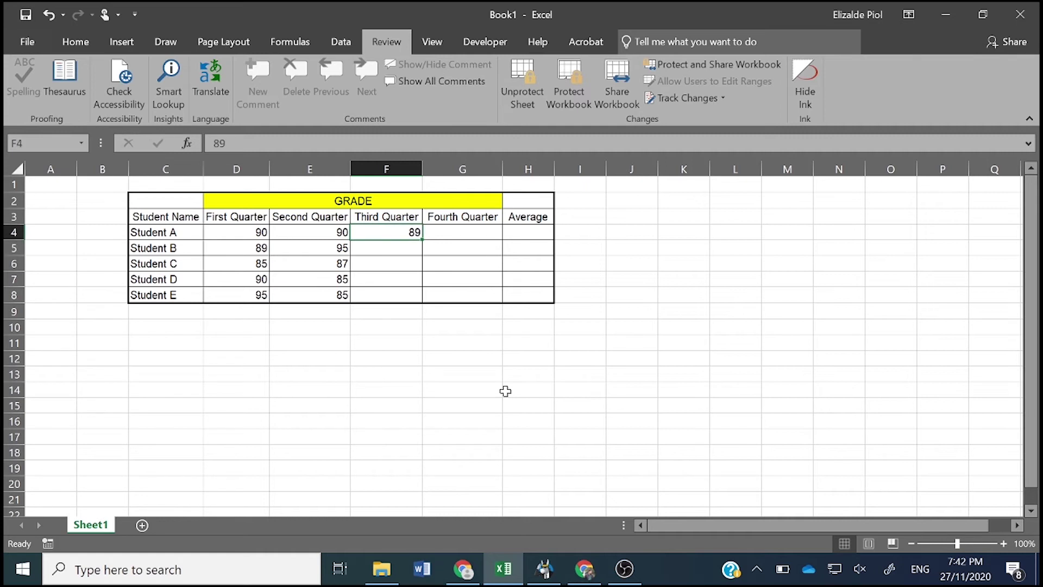
key("Down")
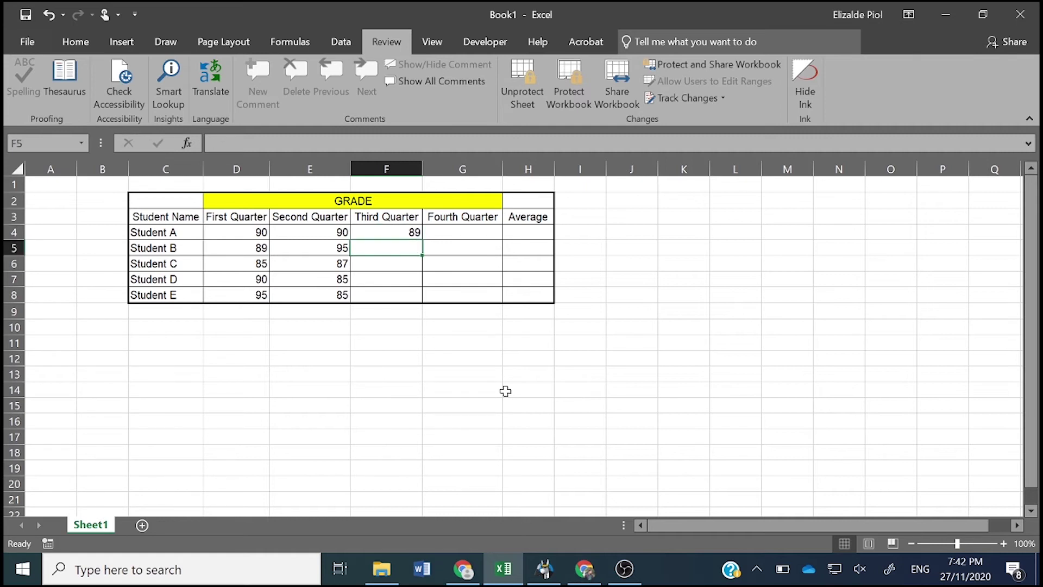
type("95")
key("Return")
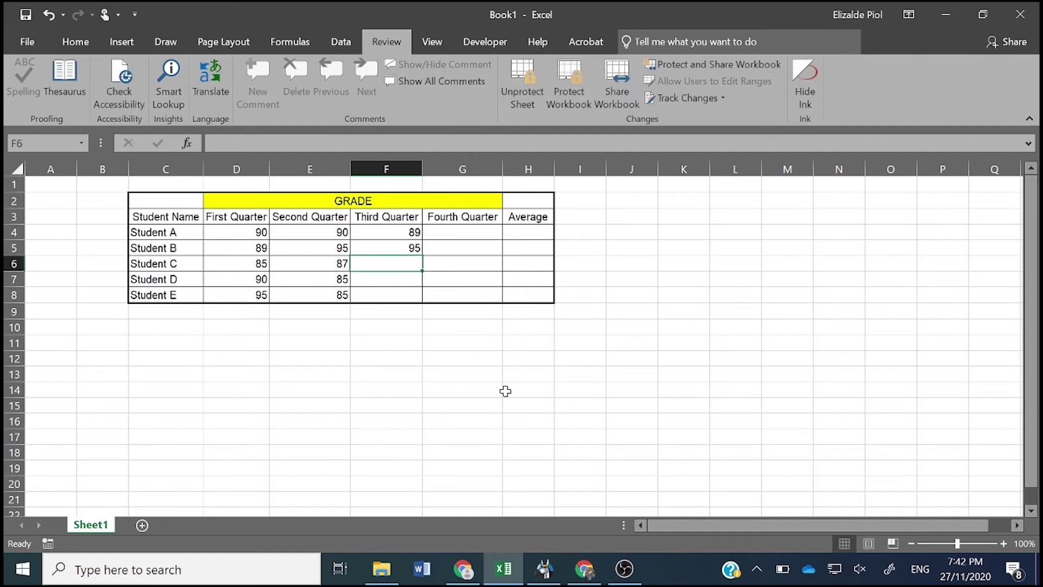
type("88")
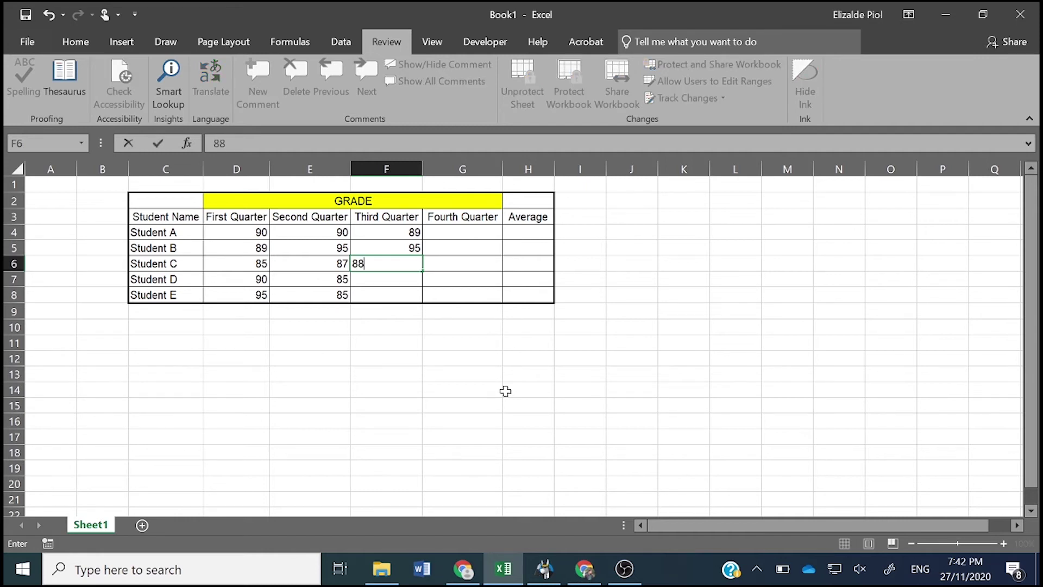
key("Return")
type("90")
key("Return")
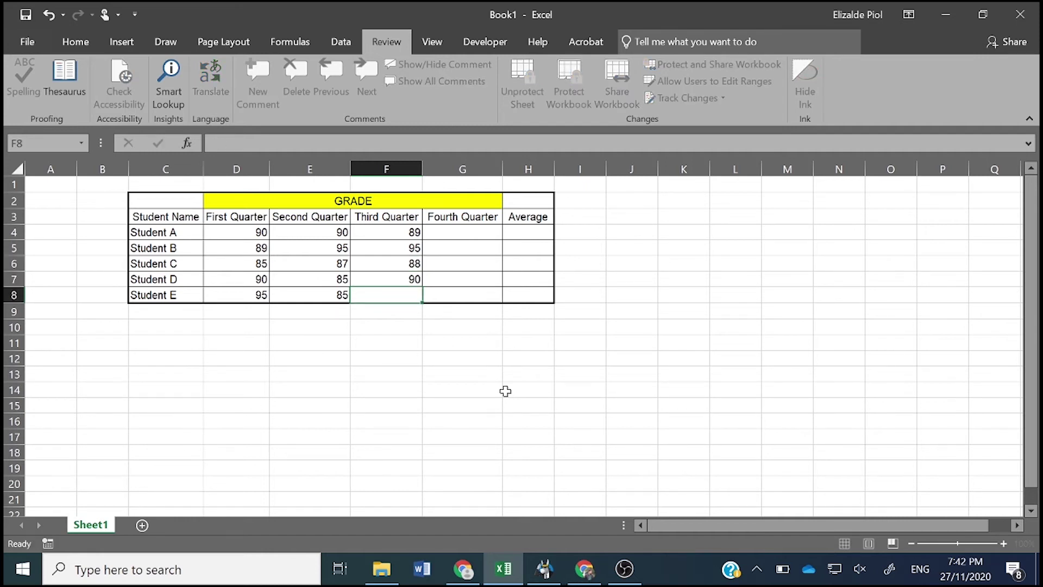
type("90")
key("Tab")
- Enter Fourth Quarter grades 89, 96, 90, 91, 91 for Students A–E
key("Up")
key("Up")
key("Up")
key("Up")
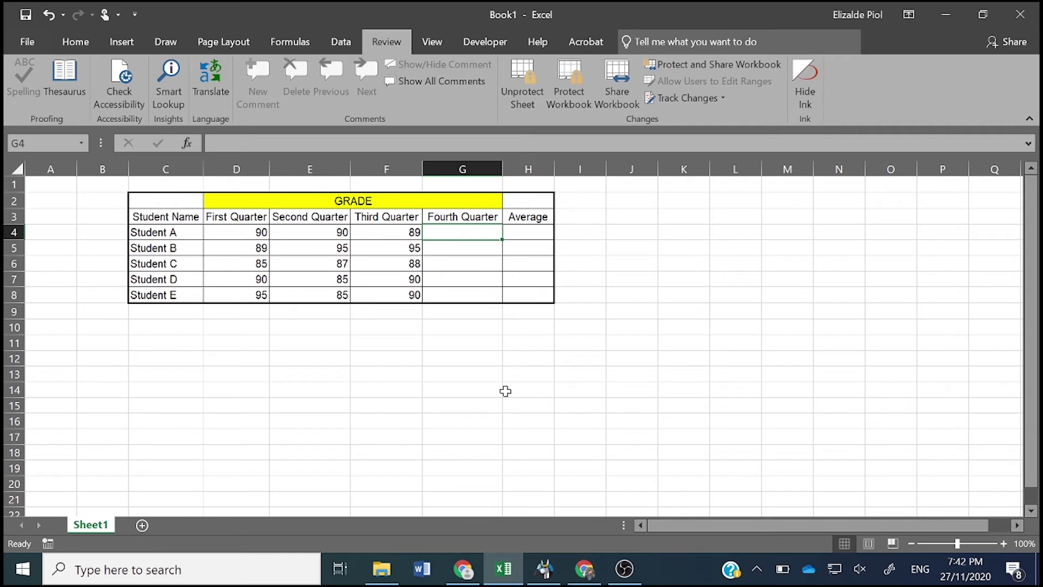
type("89")
key("Return")
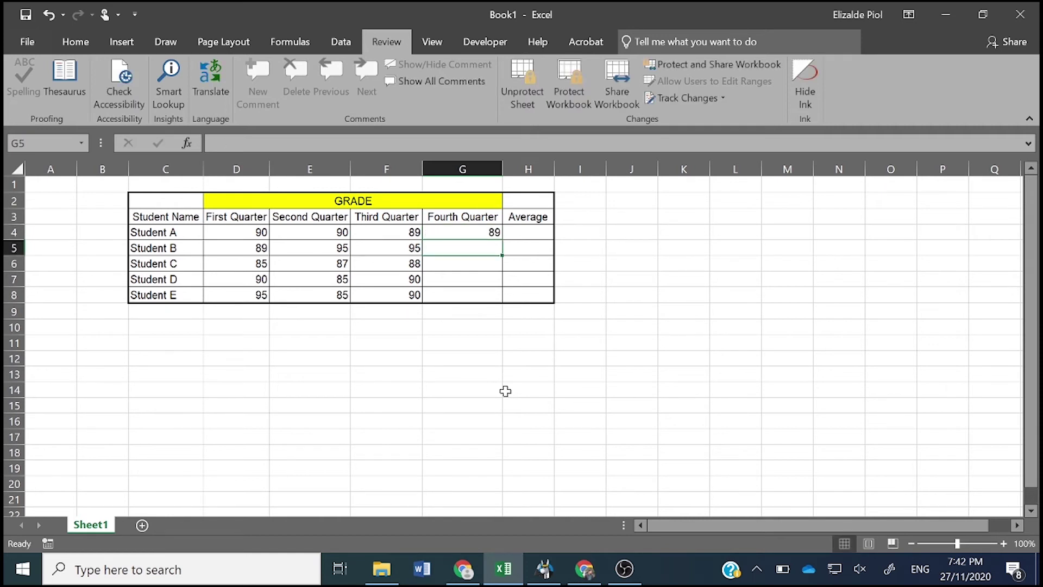
type("96")
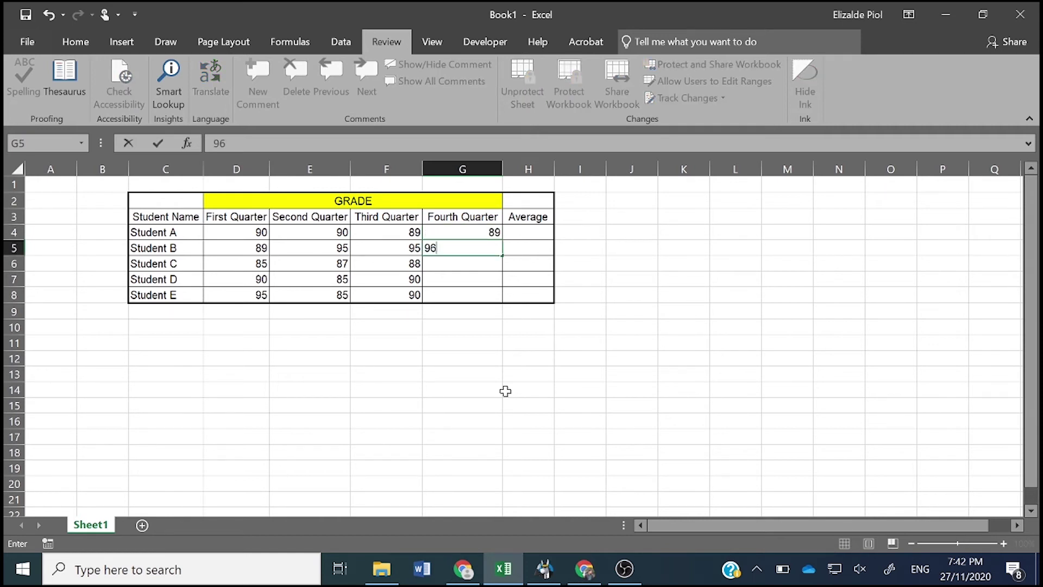
key("Return")
type("90")
key("Return")
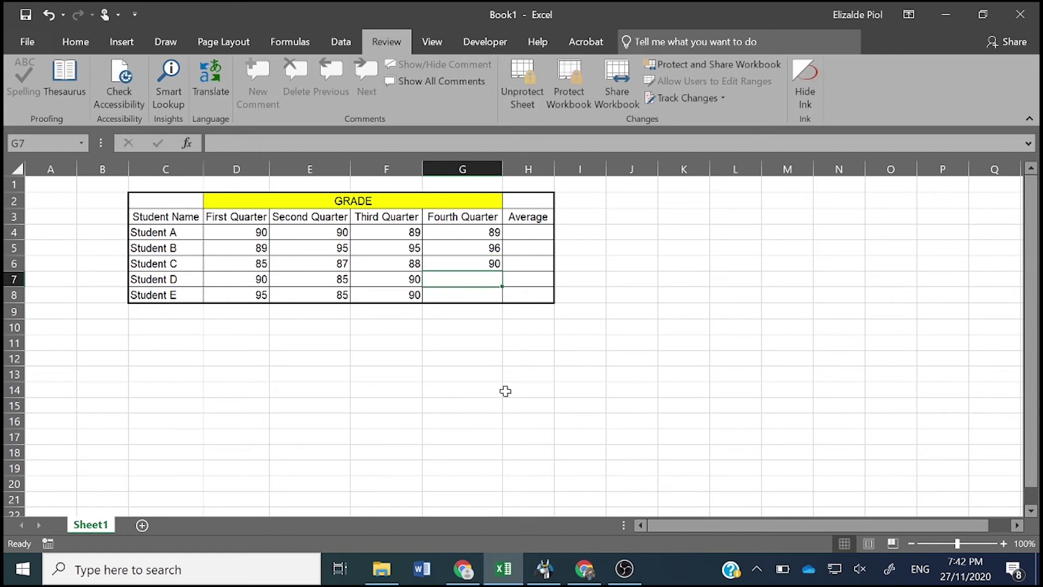
type("91")
key("Return")
type("91")
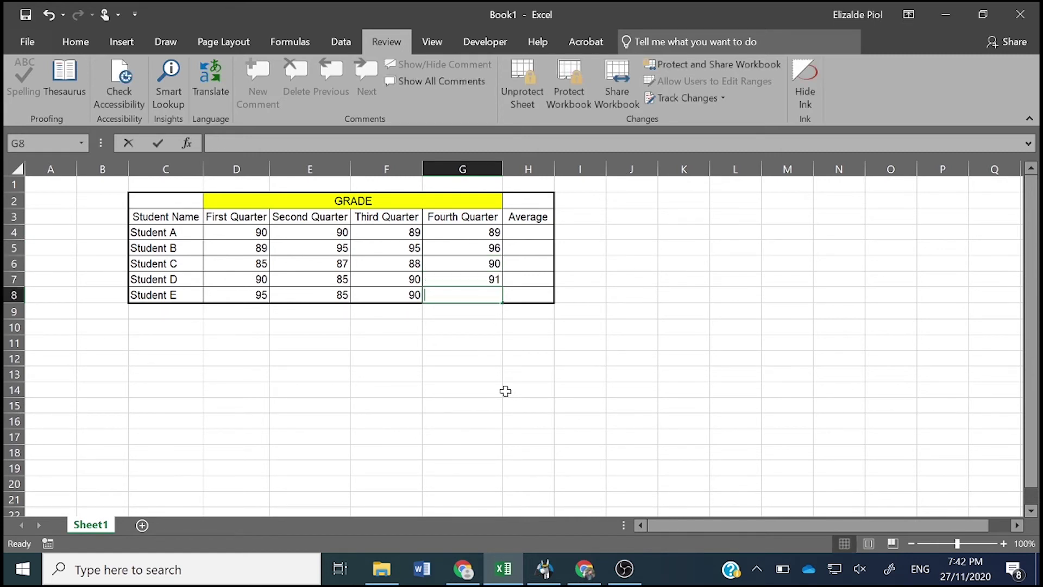
key("Return")
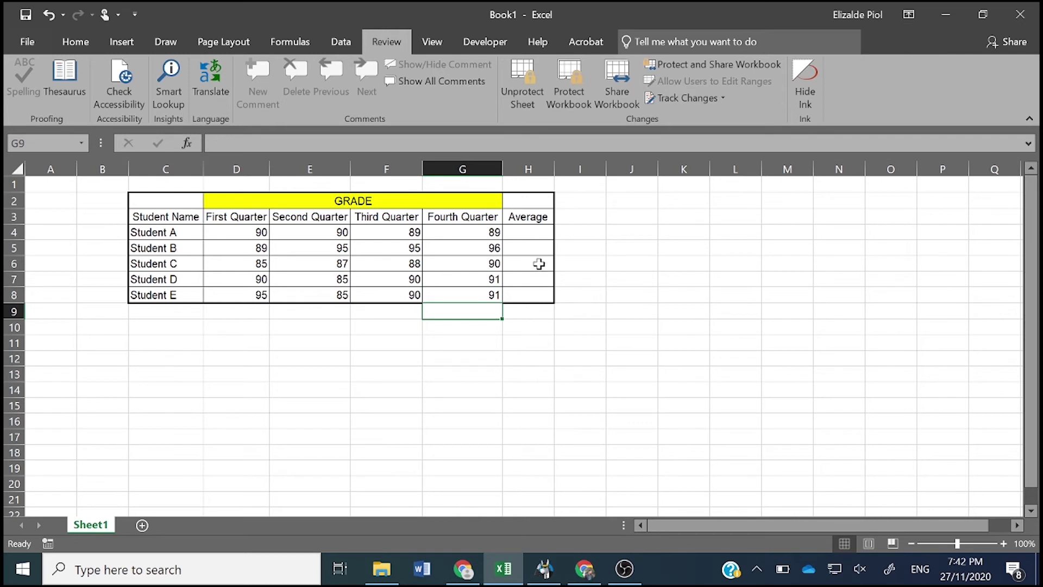
- Dismiss the protected-cell warning on H4 and unprotect Sheet1 by entering the sheet password
left_click(524, 231)
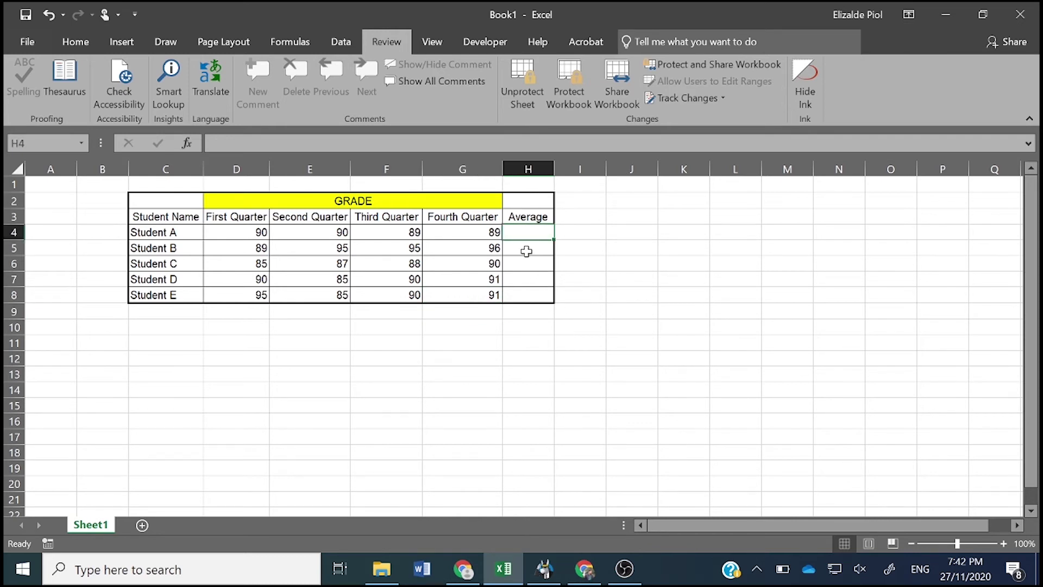
double_click(530, 233)
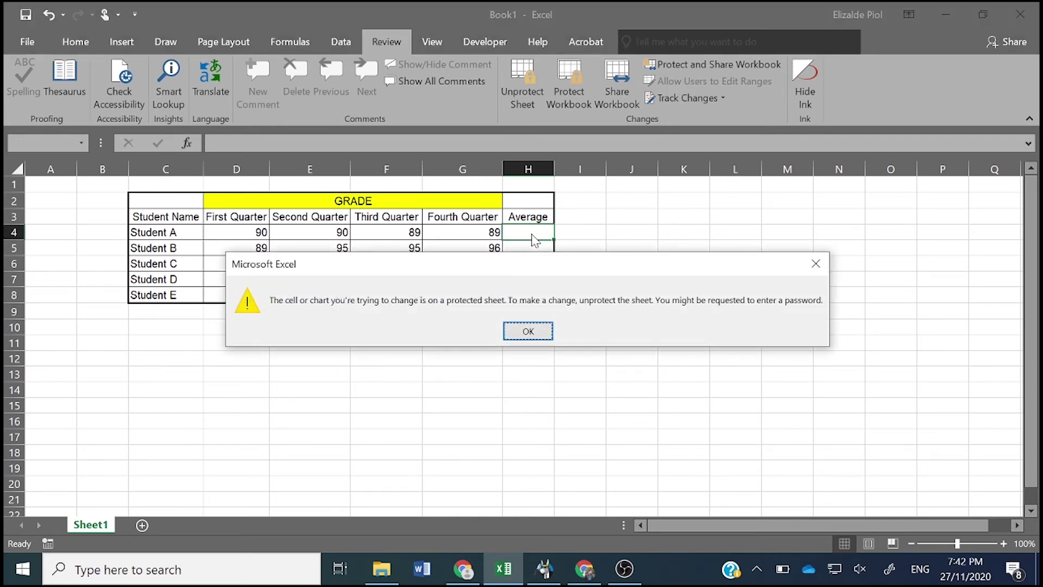
left_click(538, 327)
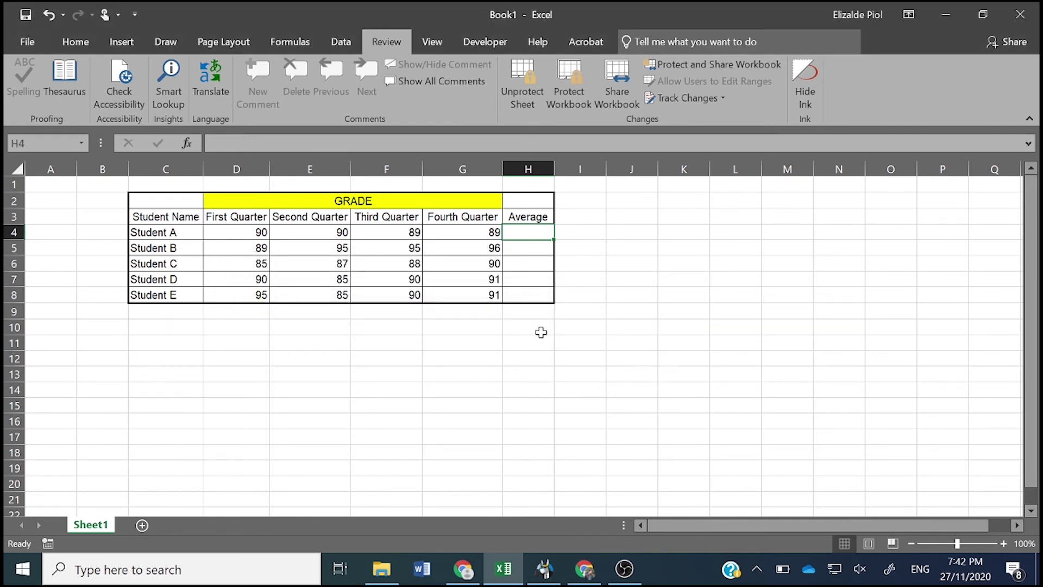
left_click(517, 109)
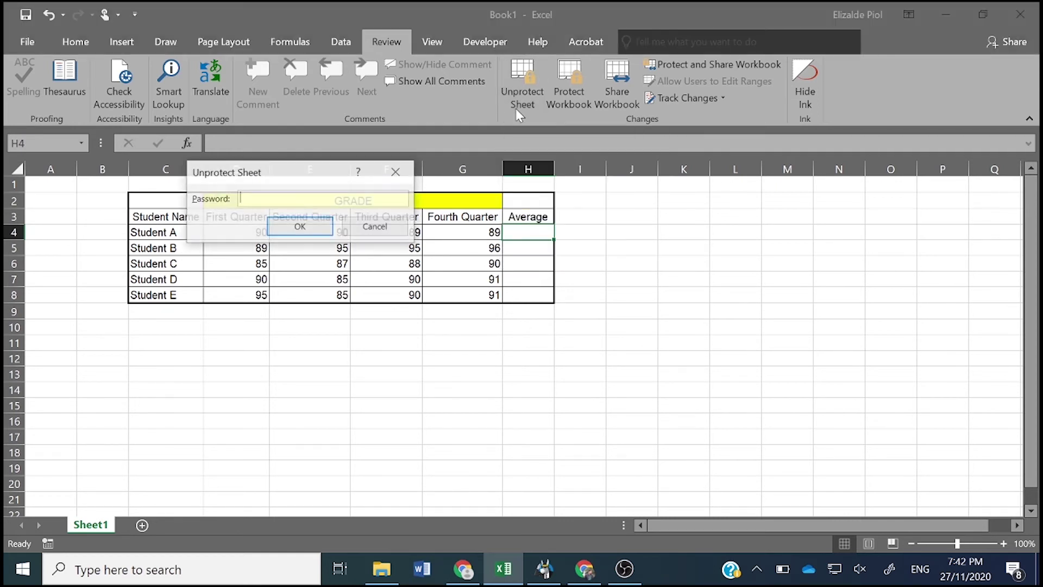
type("123456")
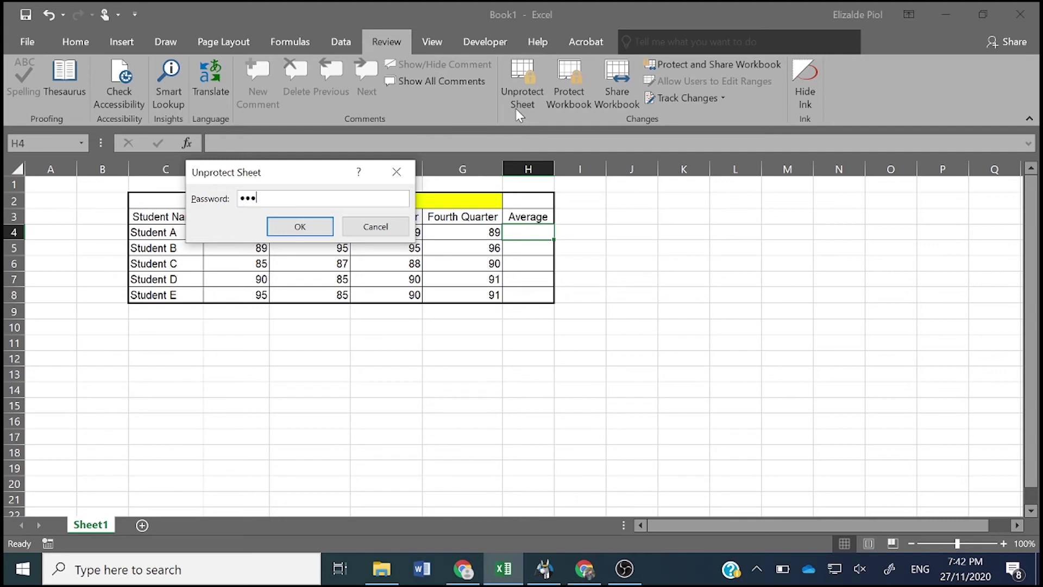
type("78")
key("Return")
- Enter =AVERAGE(D4:G4) in H4 and fill it down through H8
left_click(511, 256)
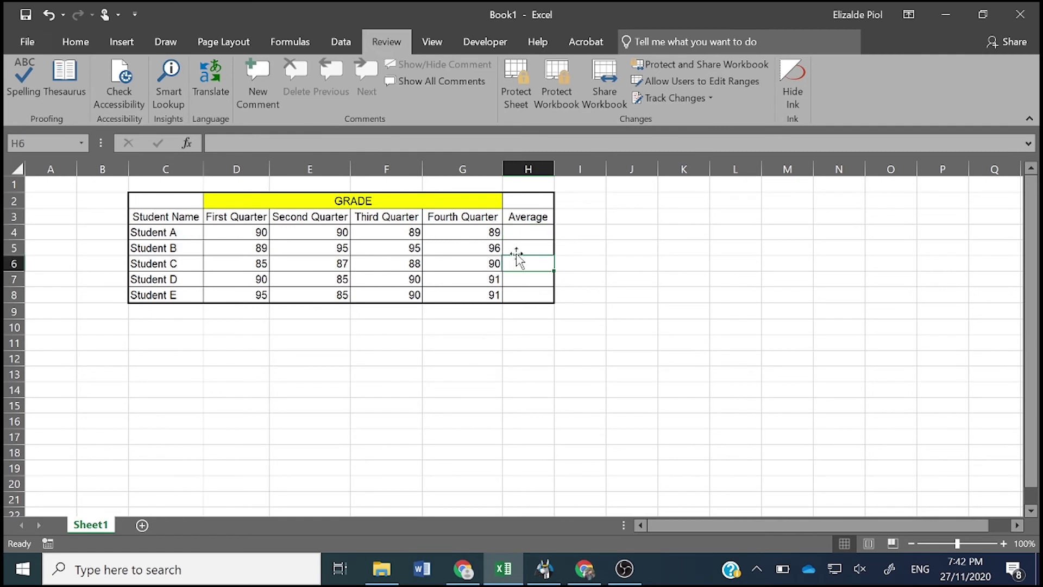
left_click(524, 234)
type("=a")
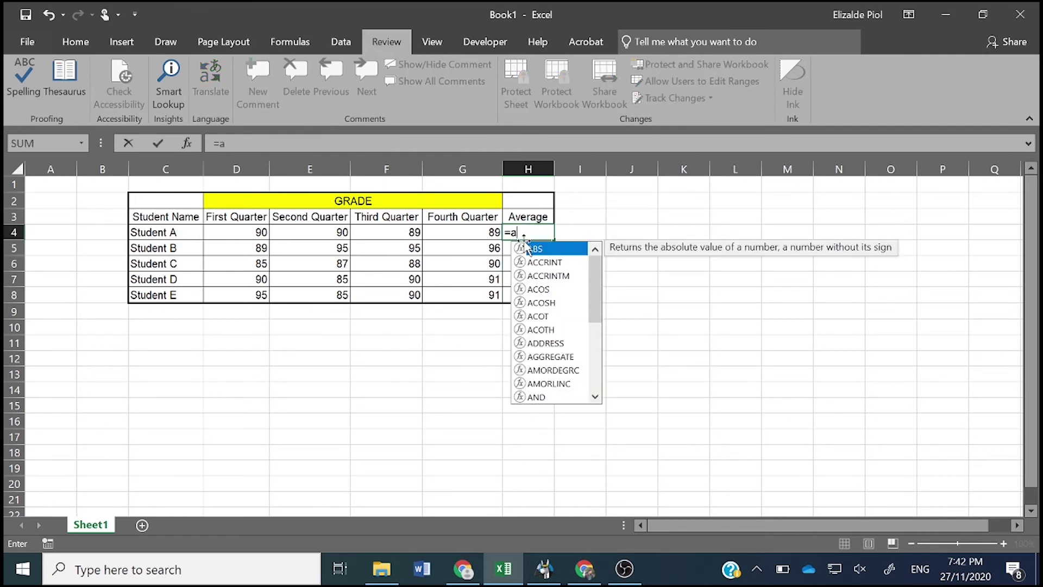
type("ver")
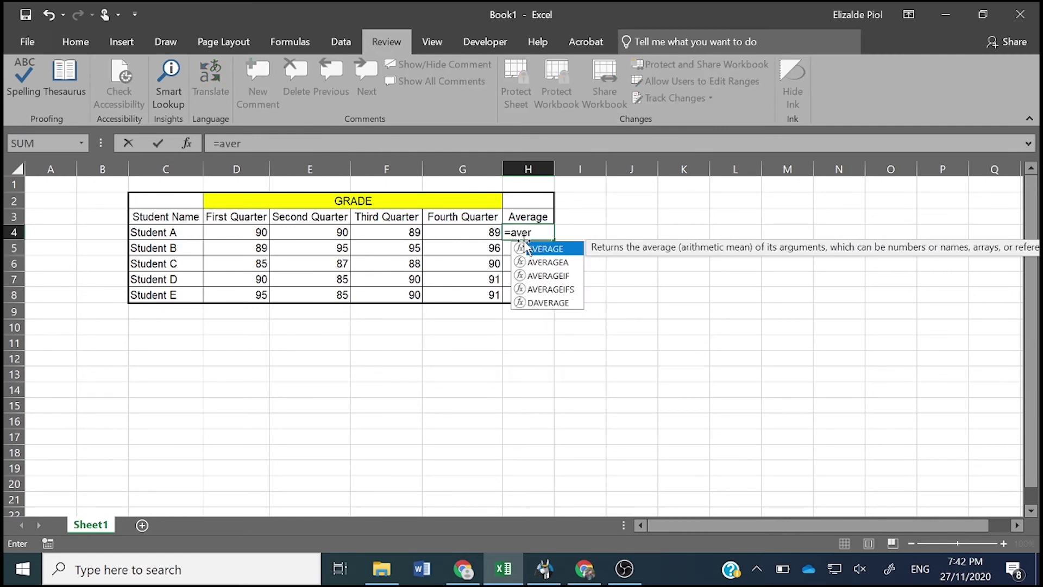
double_click(543, 249)
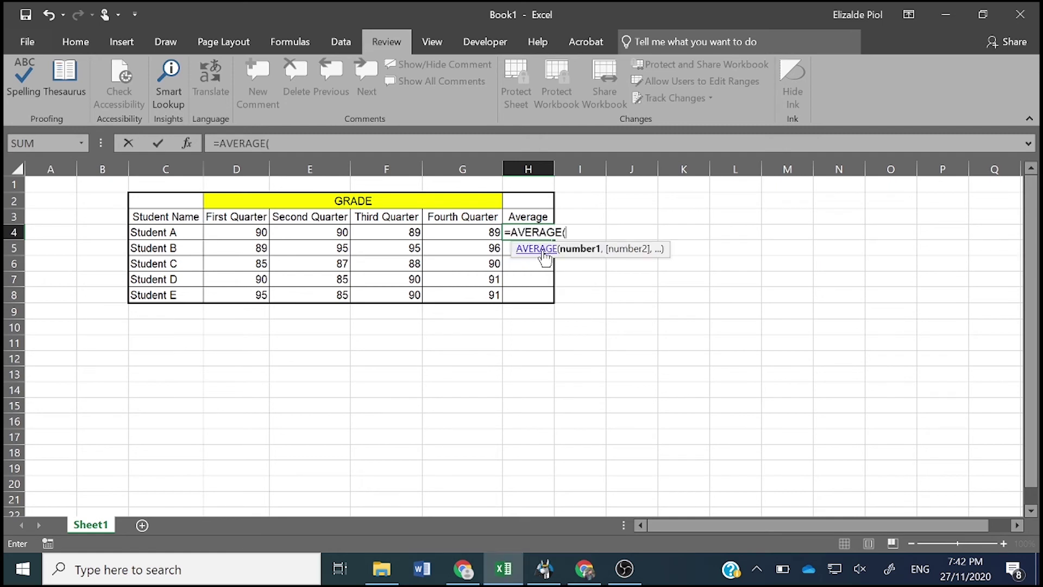
left_click_drag(211, 231, 440, 233)
key("Return")
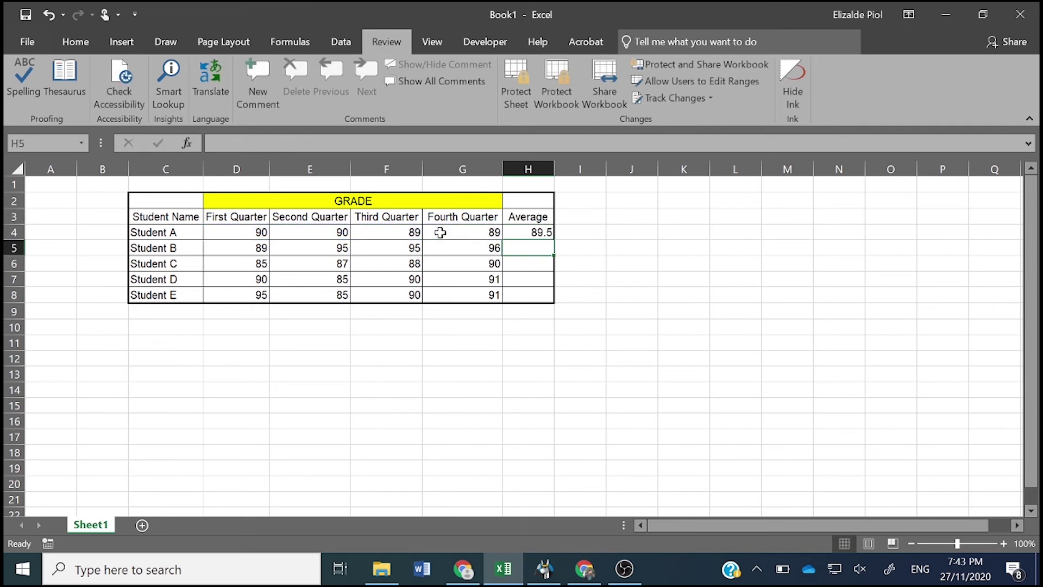
left_click(529, 234)
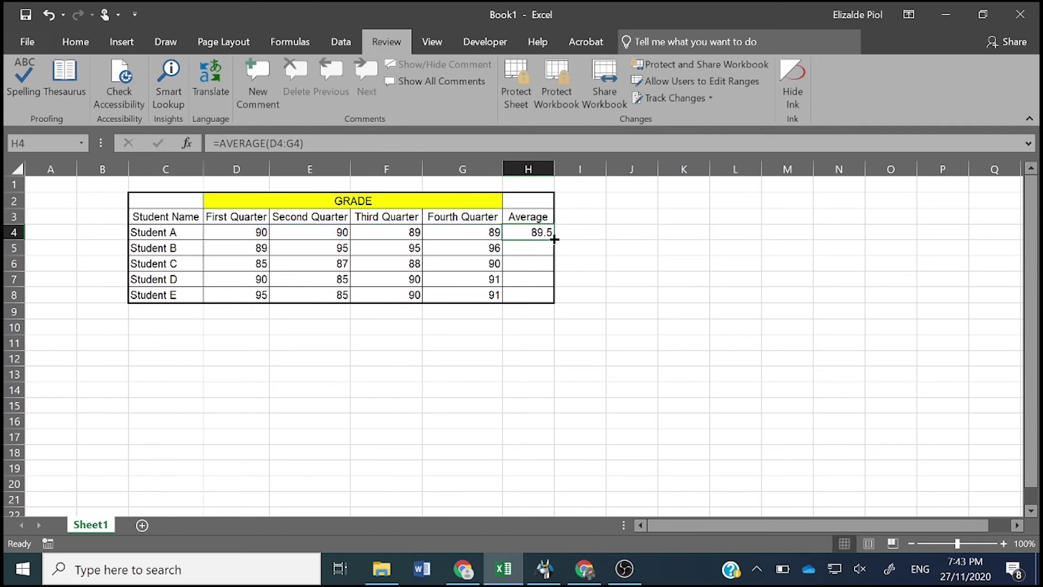
left_click_drag(553, 240, 552, 302)
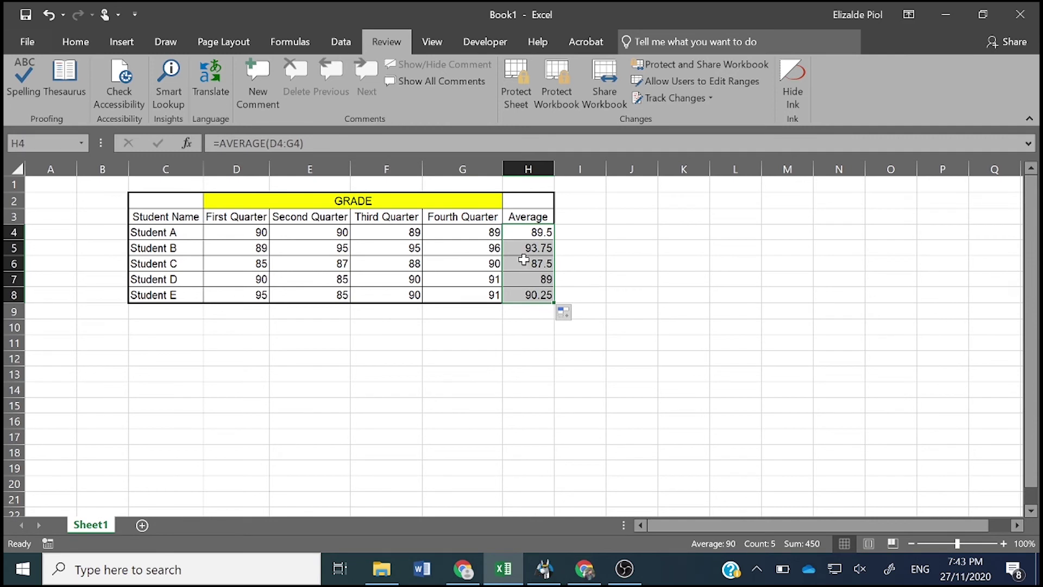
- Centre the averages in H4:H8 and give H3:H8 a light blue fill
left_click(66, 36)
left_click(292, 95)
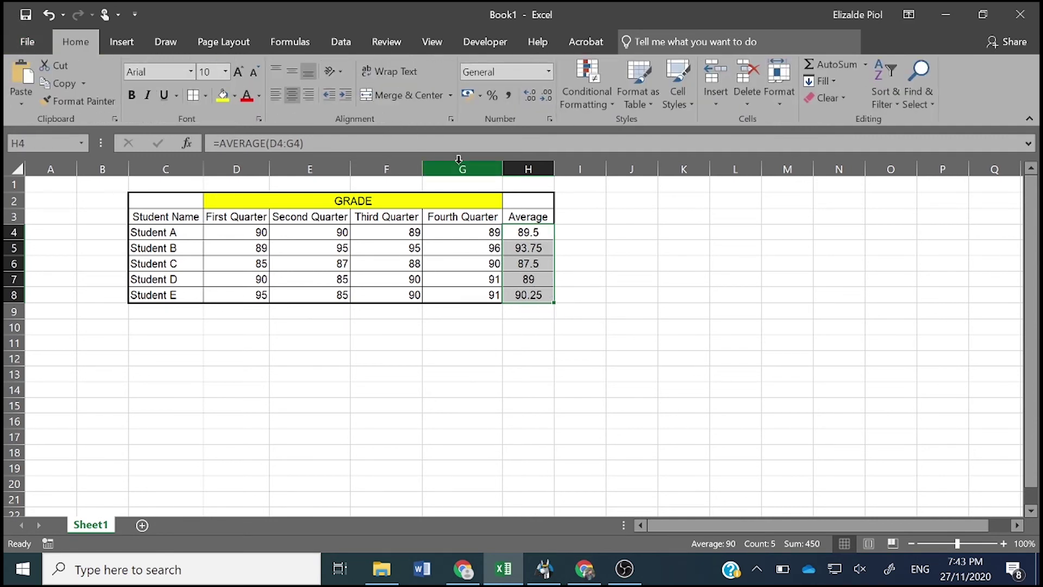
left_click_drag(523, 213, 527, 296)
left_click(234, 97)
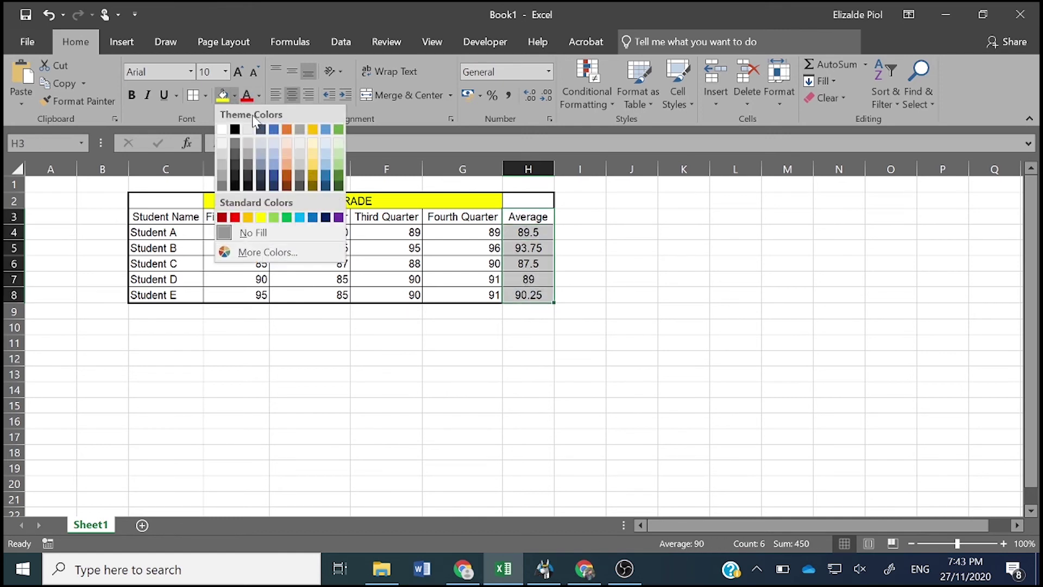
left_click(328, 144)
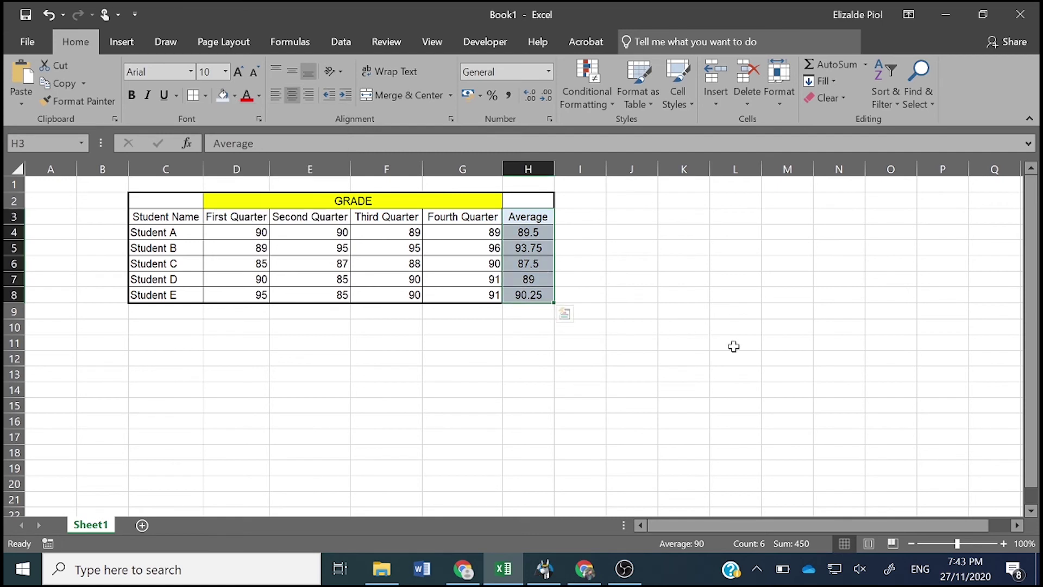
left_click(734, 347)
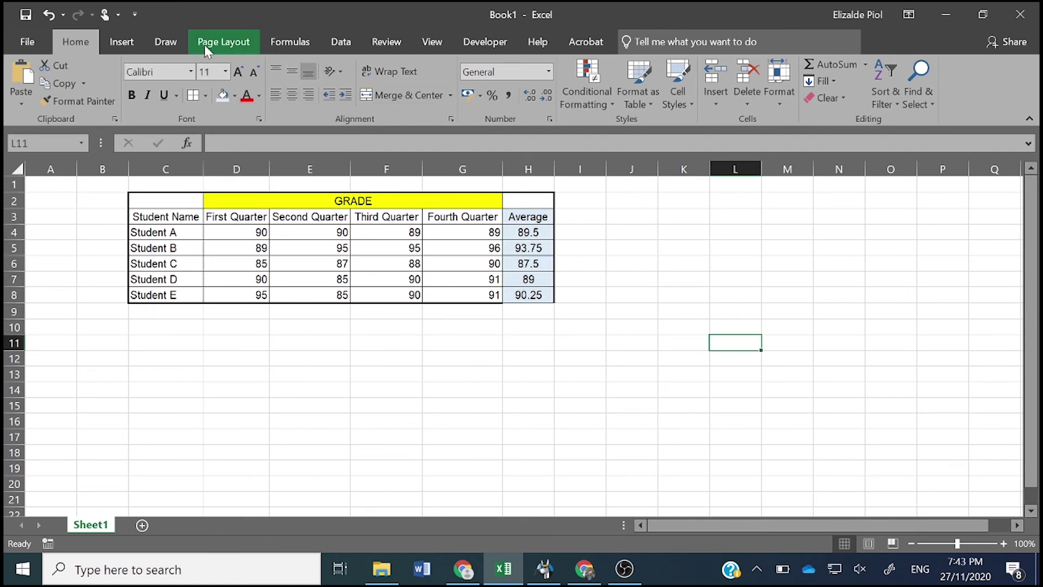
- Protect Sheet1 again from the Review tab, entering and confirming the sheet password
left_click(395, 47)
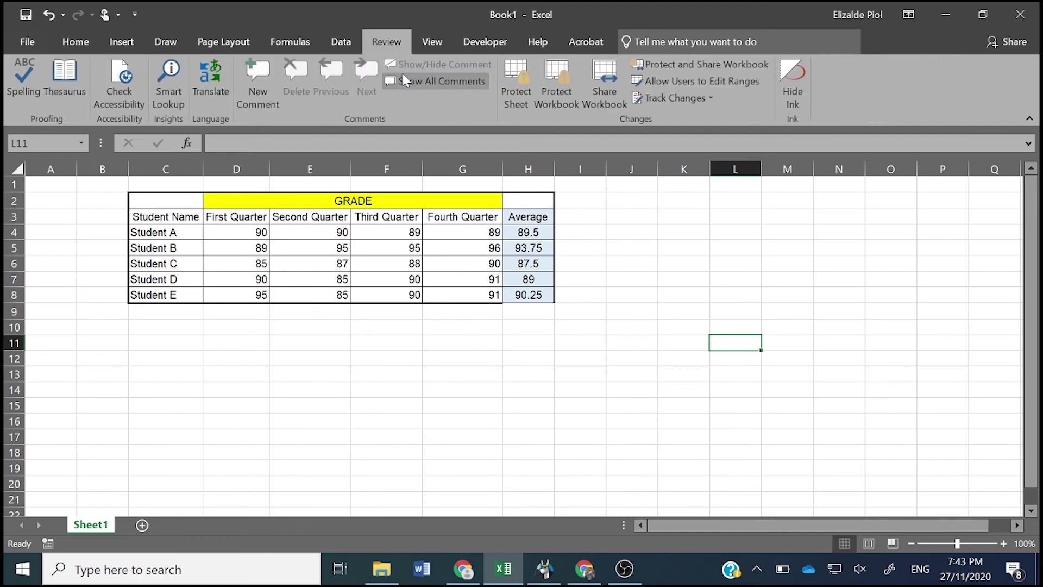
left_click(519, 87)
type("123")
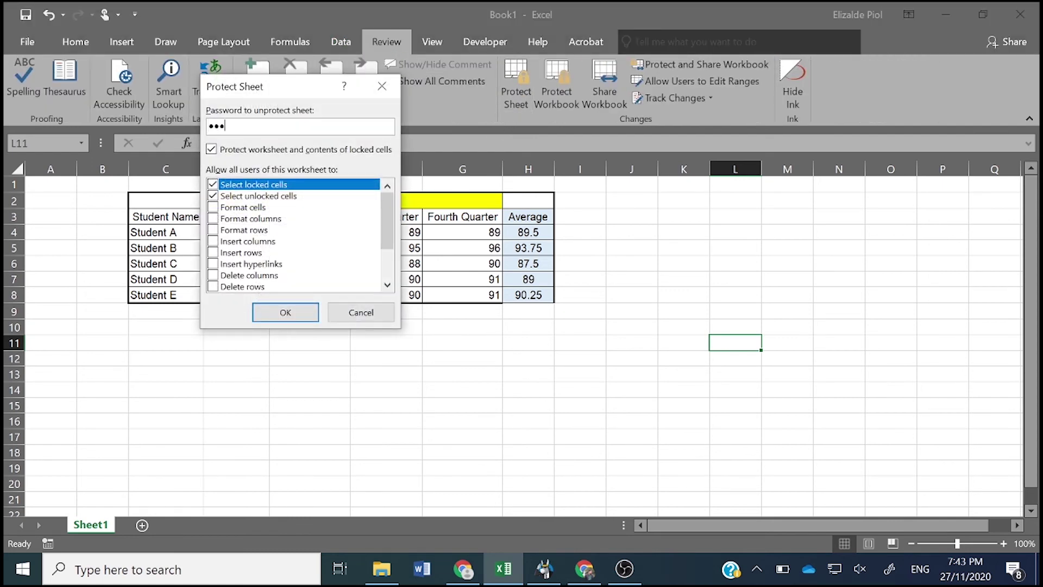
type("45678")
key("ctrl+a")
type("12345678")
left_click(283, 311)
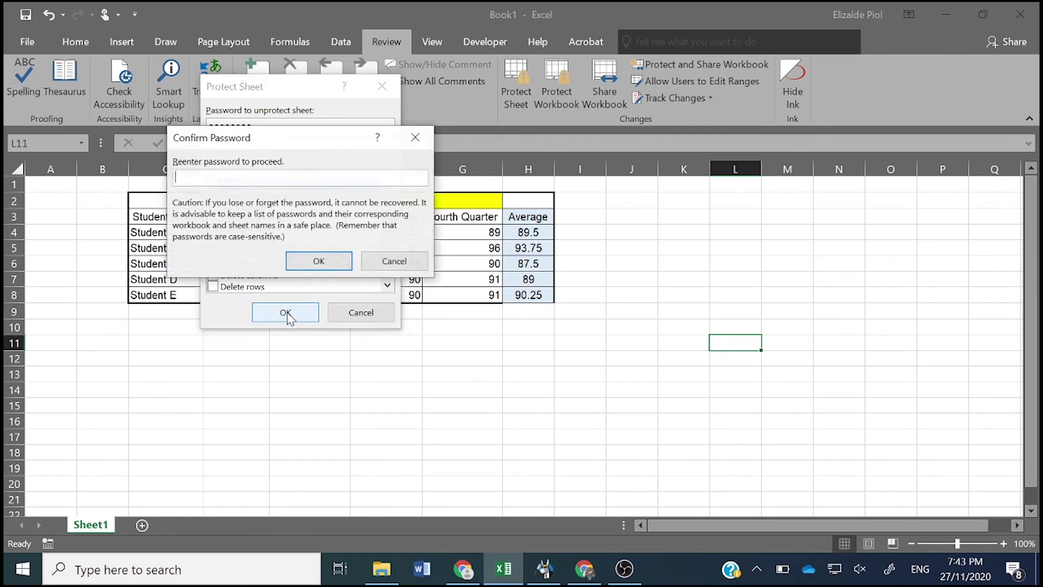
type("12345")
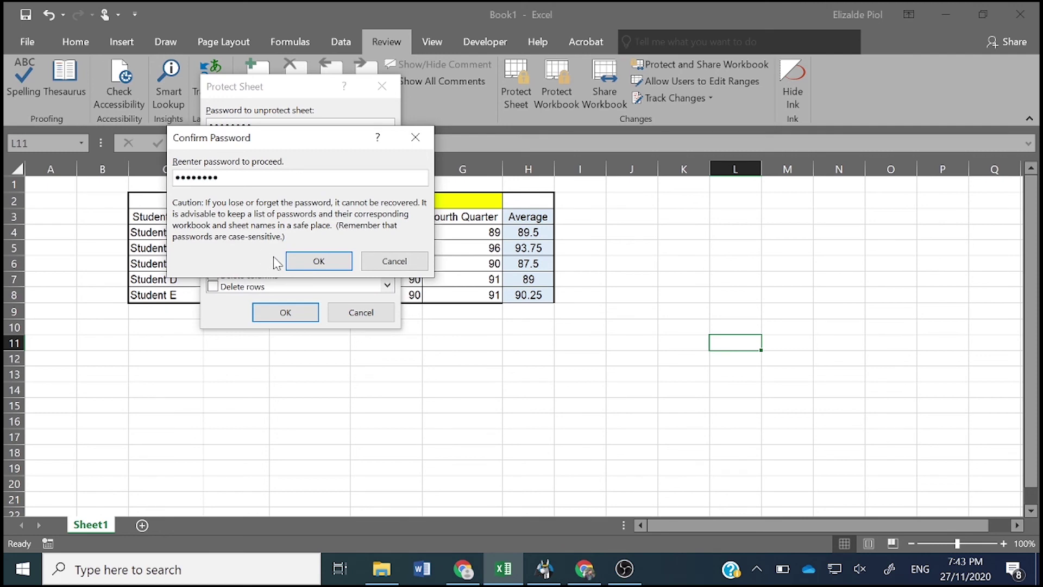
left_click(320, 261)
left_click(339, 386)
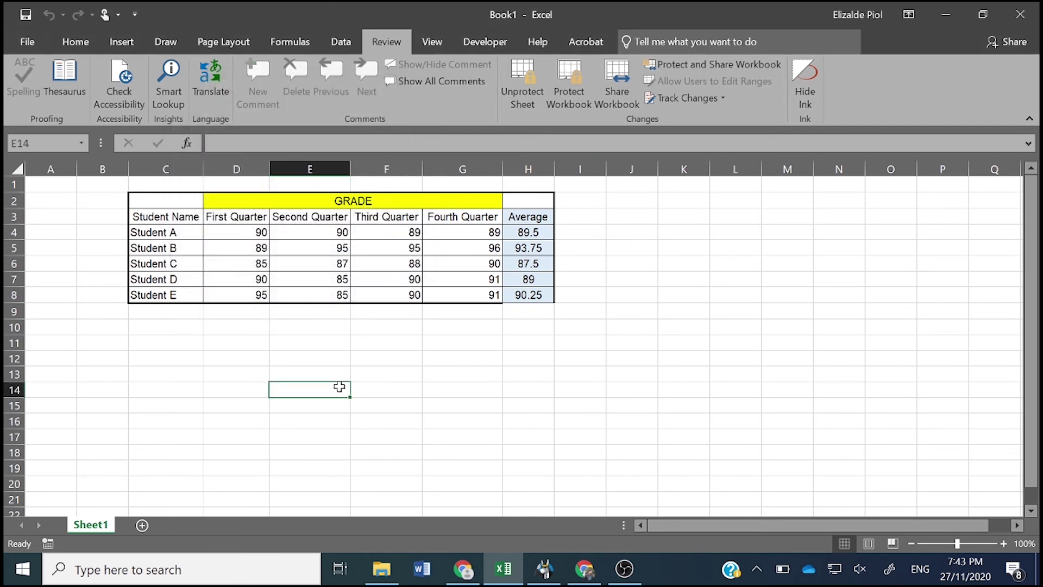
- Try editing Students B's and A's Average cells and dismiss the protected-sheet warnings
double_click(519, 245)
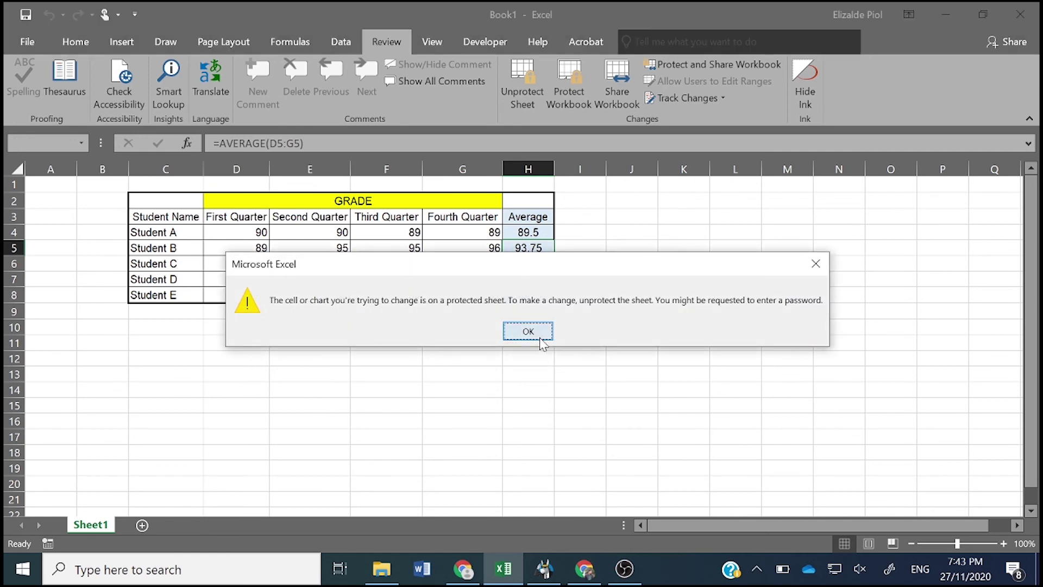
left_click(541, 337)
double_click(537, 234)
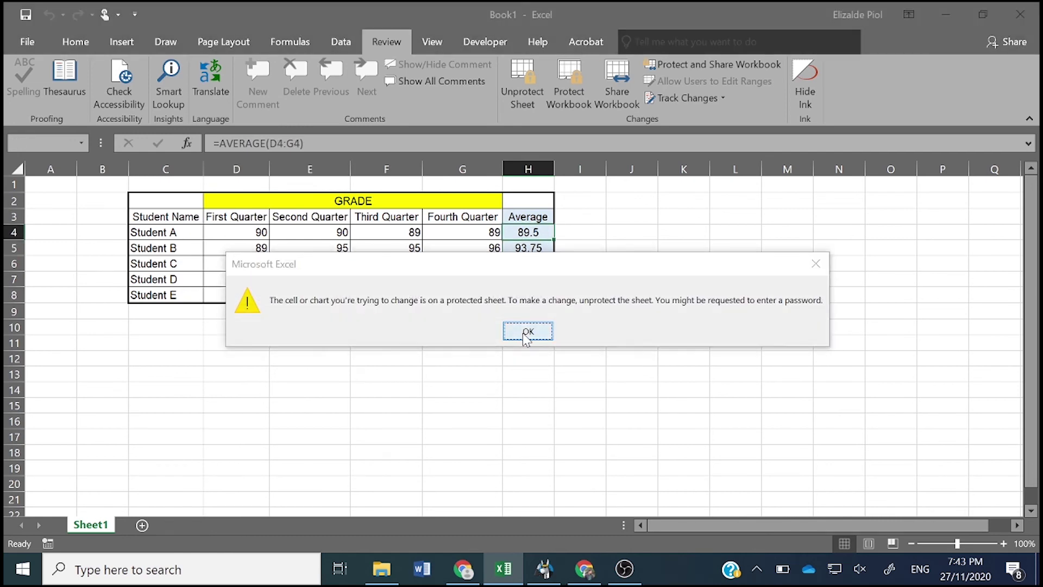
left_click(526, 332)
- Enter 95 as Student D's first-quarter grade in D7 and confirm the average shows 90.25
left_click(535, 277)
left_click(250, 277)
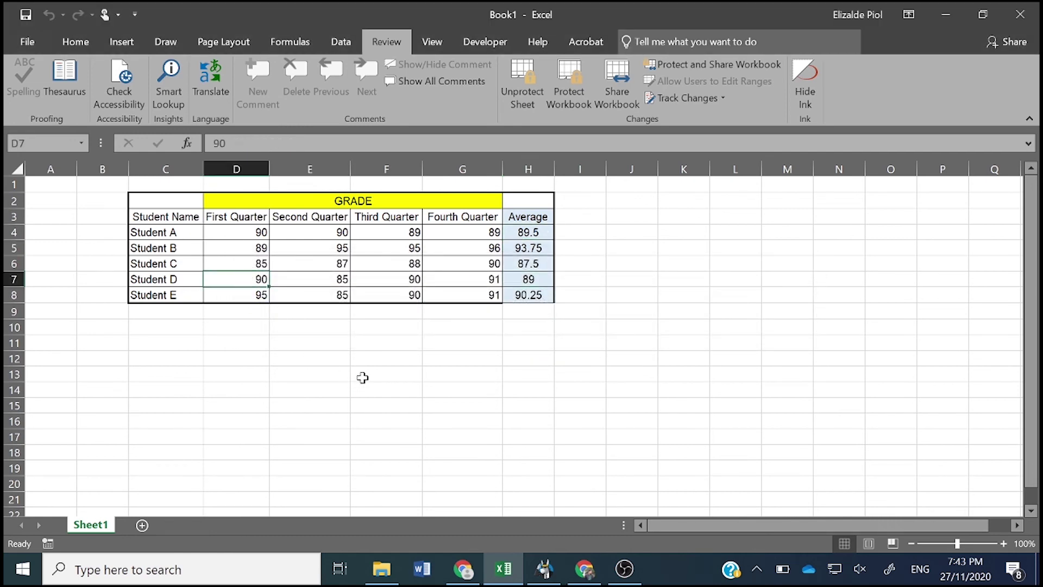
type("95")
key("Tab")
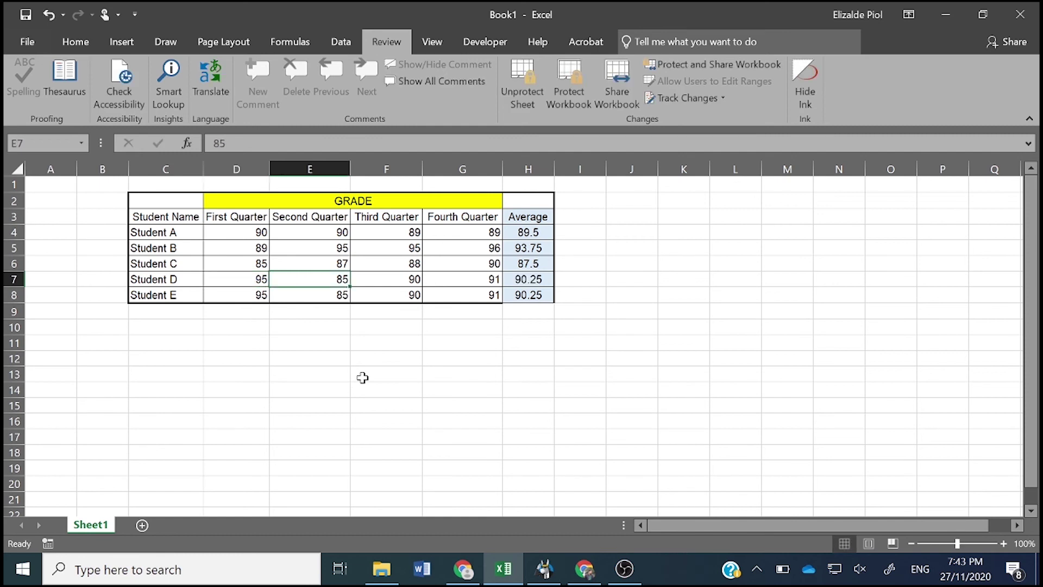
left_click(524, 277)
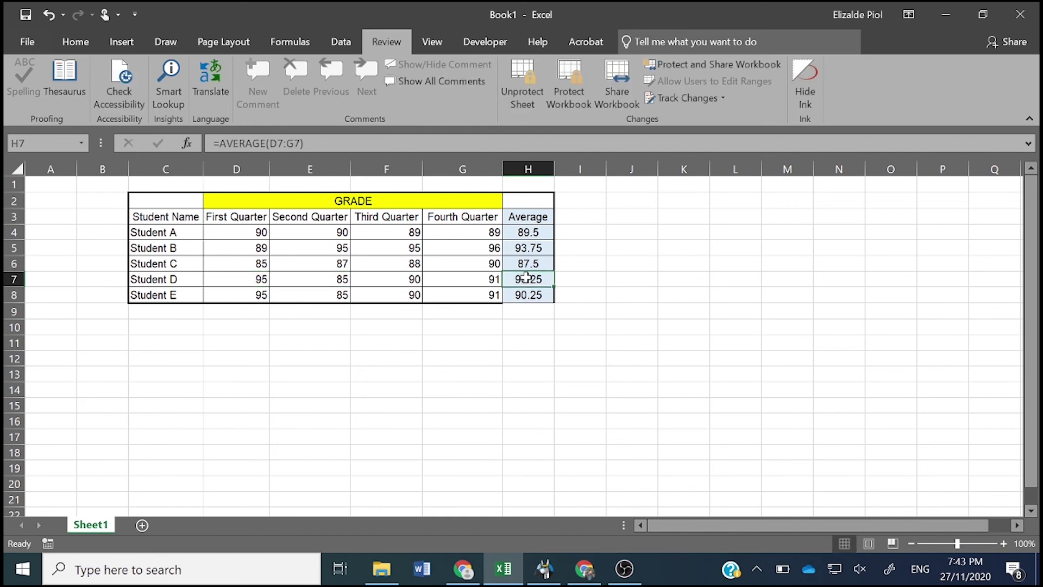
- Verify Students D's and A's Average cells remain locked, dismissing each protection warning
double_click(505, 348)
left_click(528, 332)
left_click(528, 233)
double_click(530, 240)
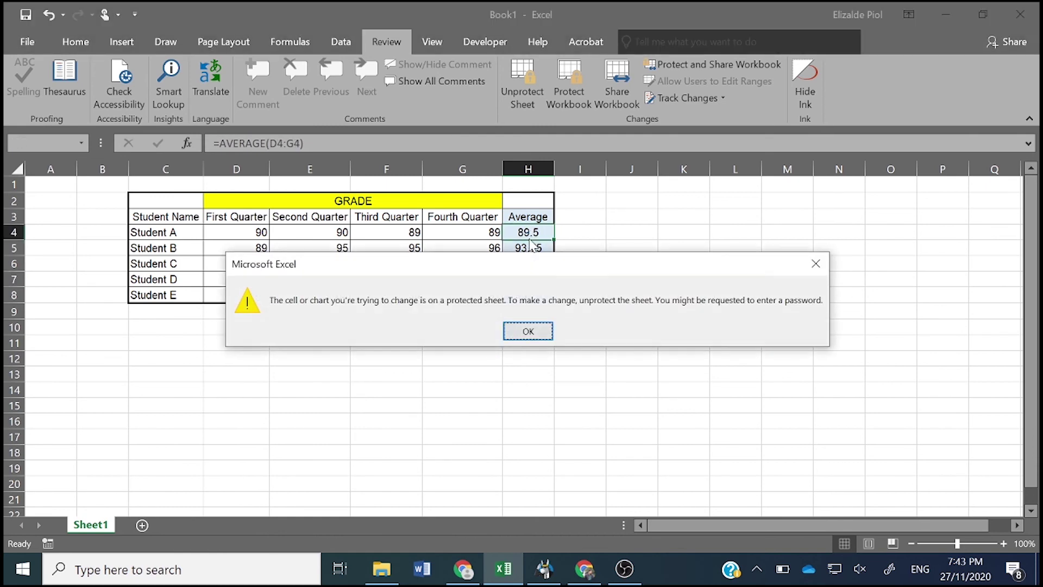
left_click(541, 333)
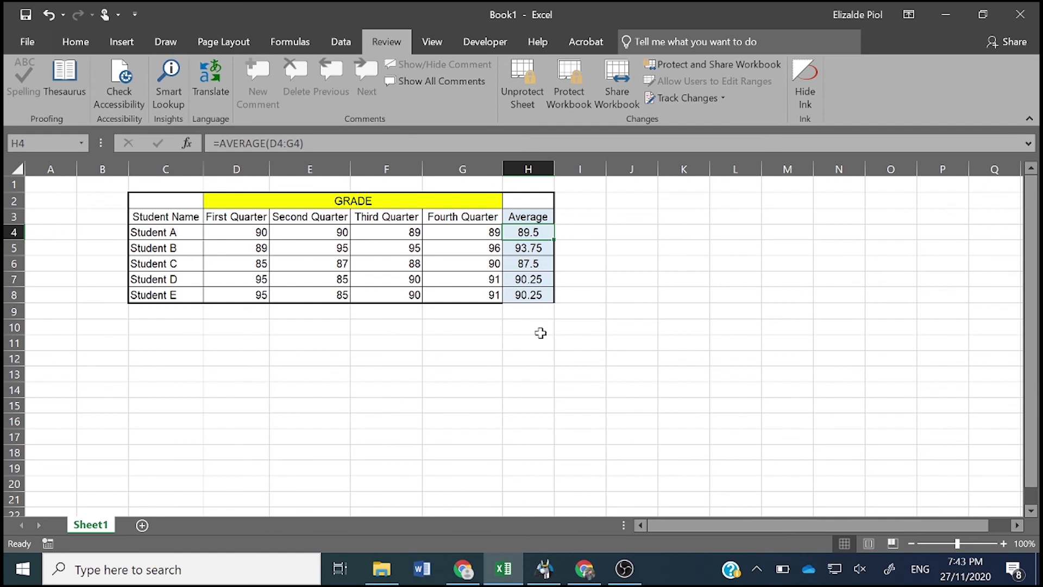